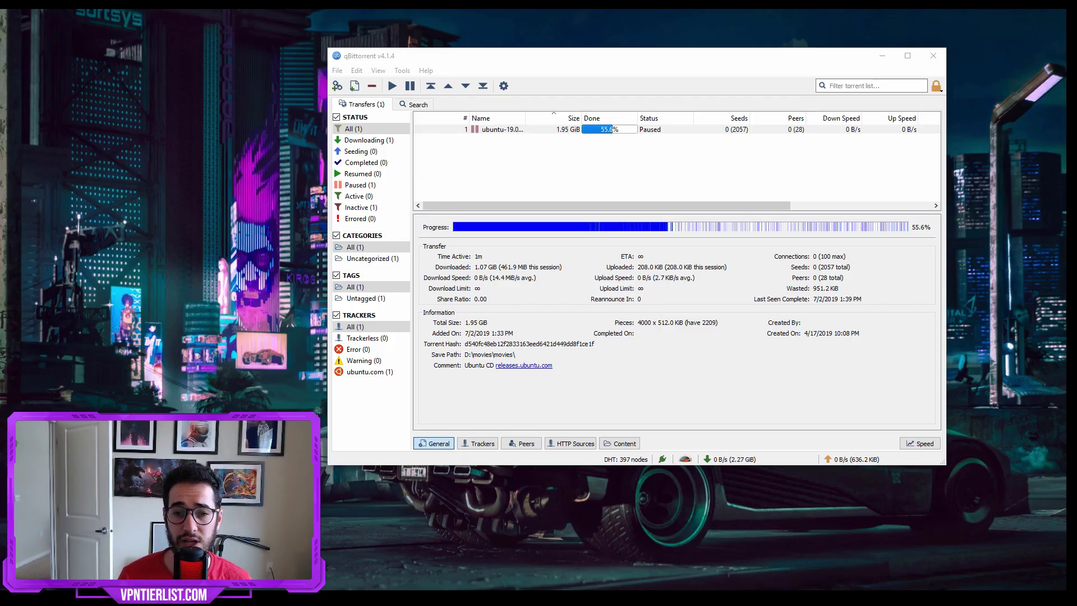
Resume and re-pause the Ubuntu torrent, then choose Delete from its context menu
{"action": "left_click", "coordinate": [486, 130]}
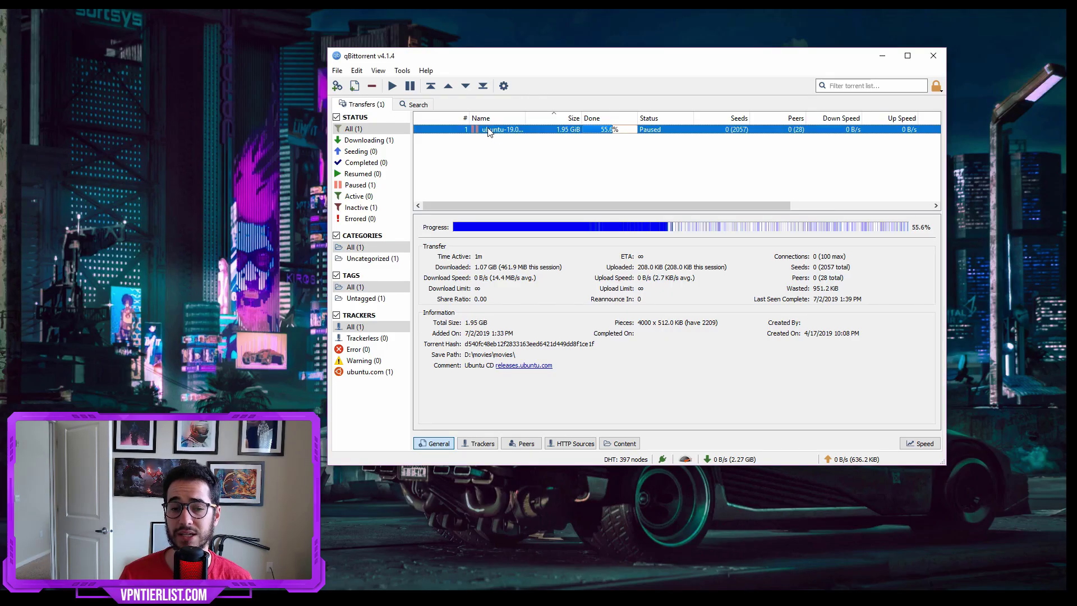
{"action": "left_click", "coordinate": [606, 160]}
{"action": "left_click", "coordinate": [583, 132]}
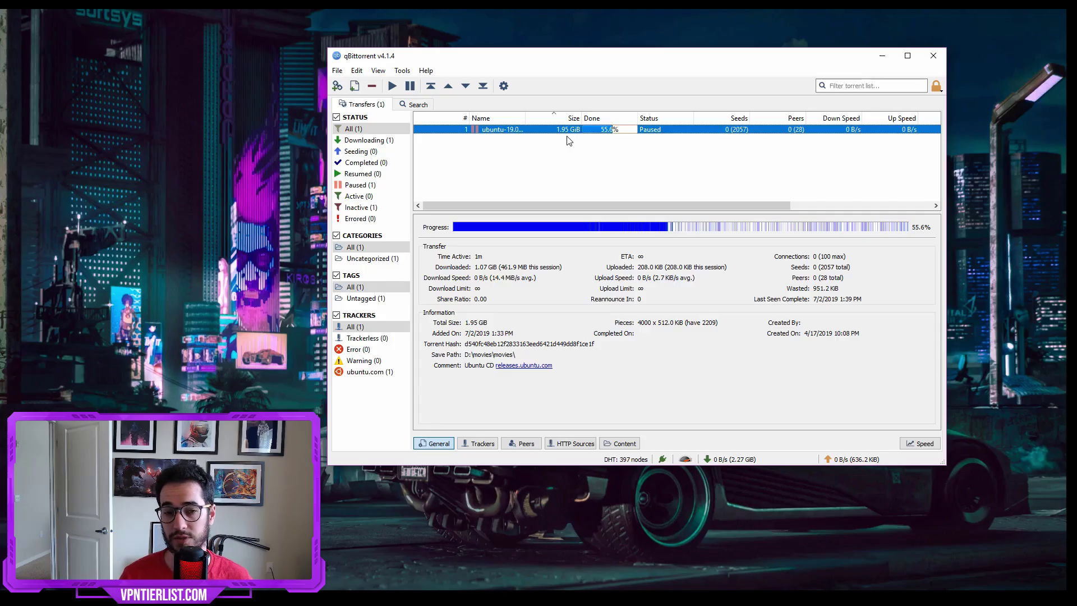
{"action": "left_click", "coordinate": [394, 85]}
{"action": "left_click", "coordinate": [410, 85]}
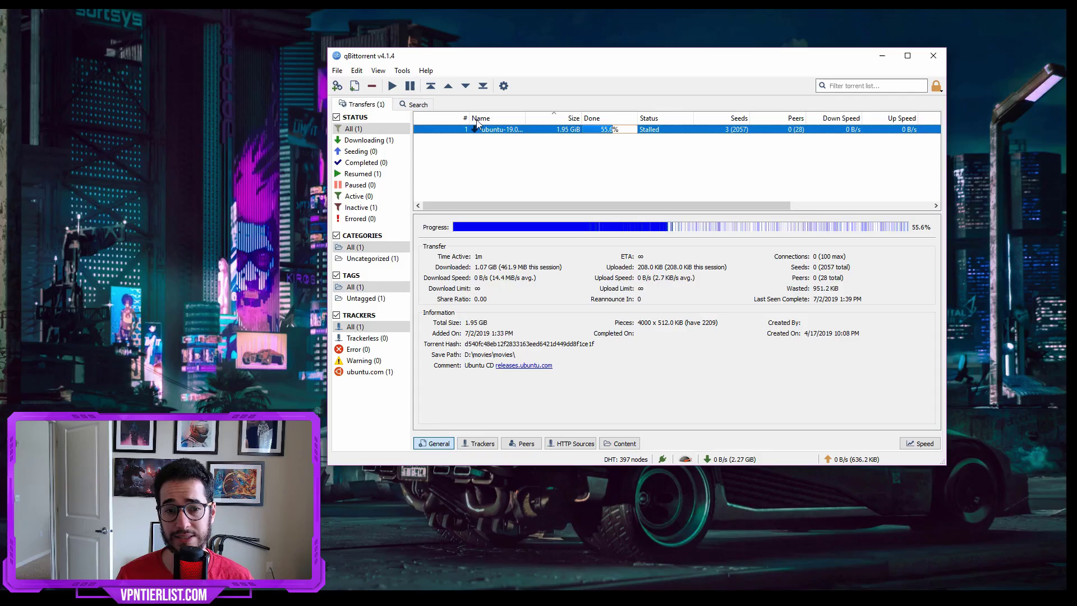
{"action": "right_click", "coordinate": [489, 130]}
{"action": "left_click", "coordinate": [533, 169]}
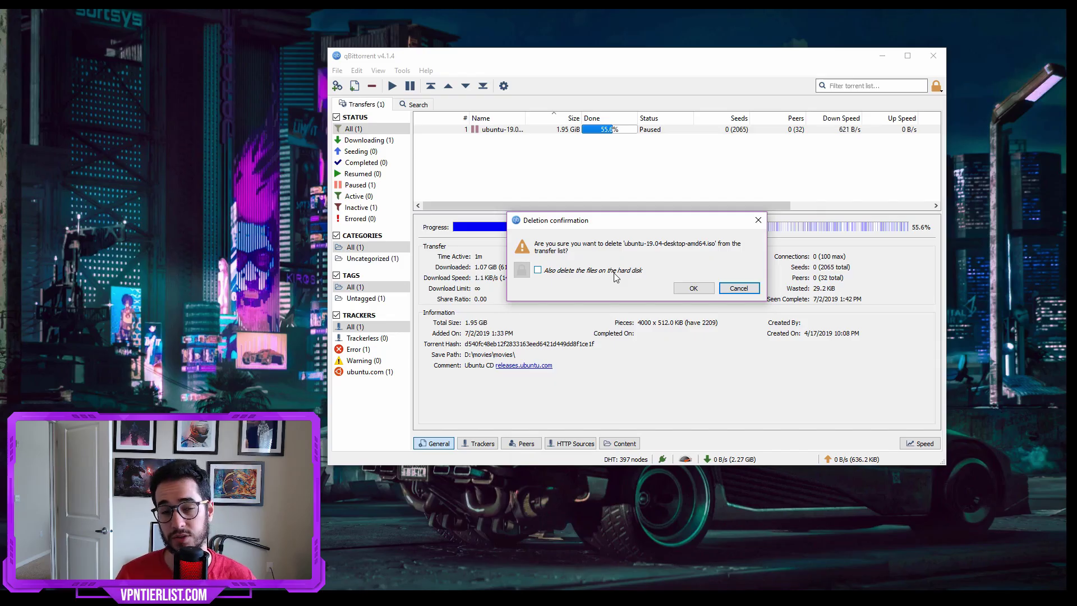
Cancel the deletion, check the Trackers and Peers tabs, resume the torrent, and show Speed
{"action": "left_click", "coordinate": [739, 287]}
{"action": "left_click", "coordinate": [479, 443]}
{"action": "left_click", "coordinate": [522, 444]}
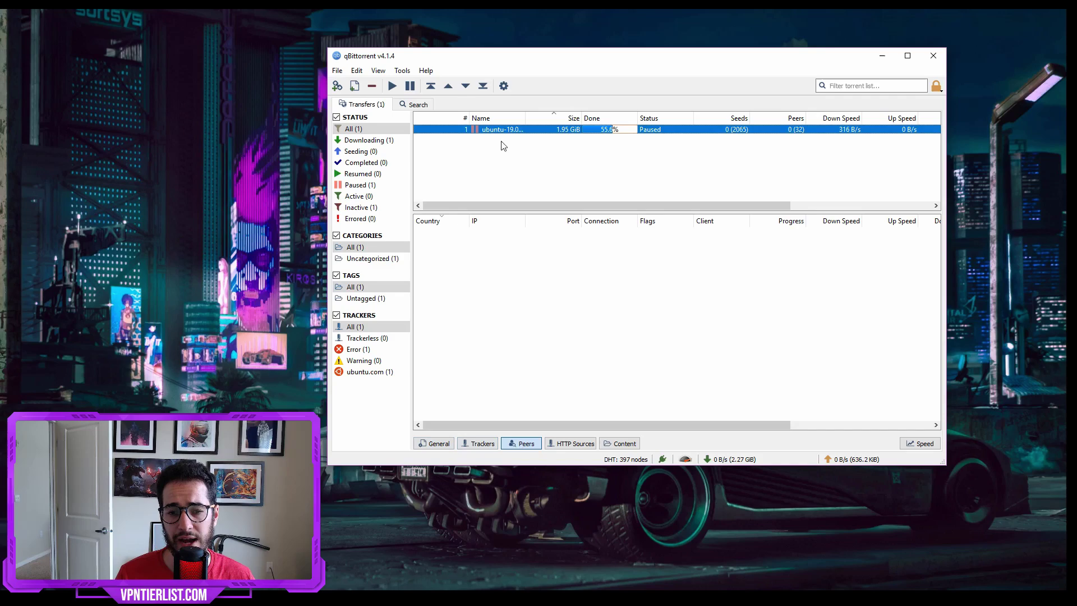
{"action": "left_click", "coordinate": [393, 86]}
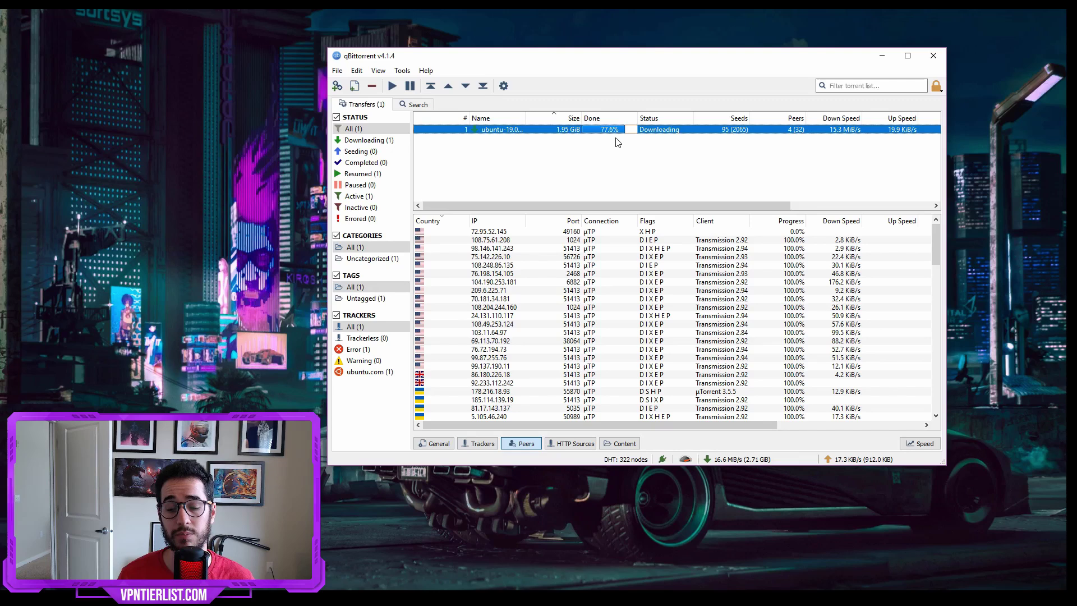
{"action": "left_click", "coordinate": [915, 443]}
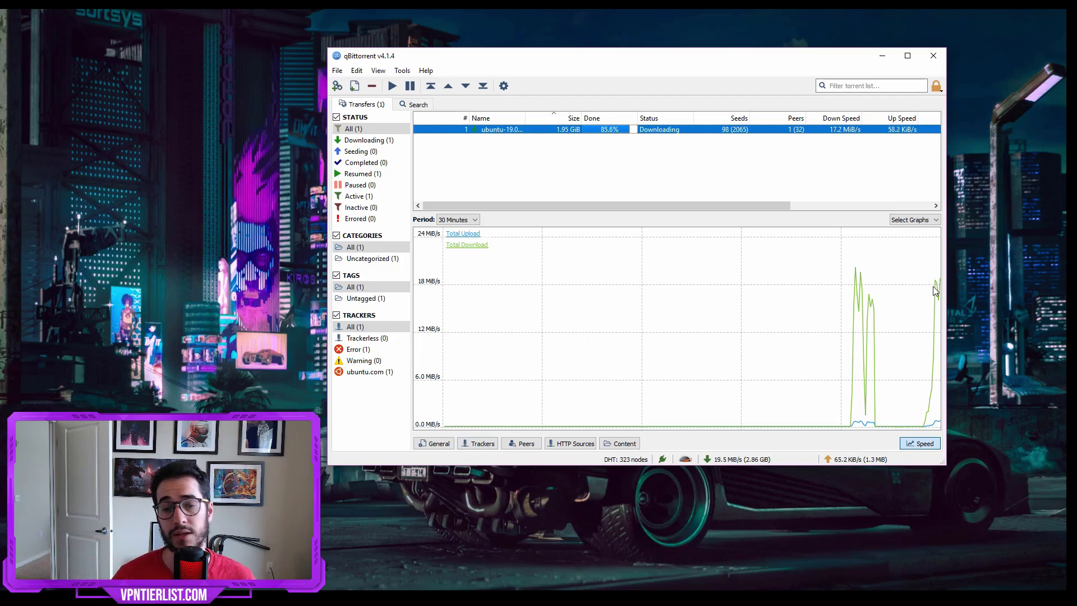
Pause the Ubuntu torrent at 88.4% and display its General tab details
{"action": "left_click", "coordinate": [410, 86]}
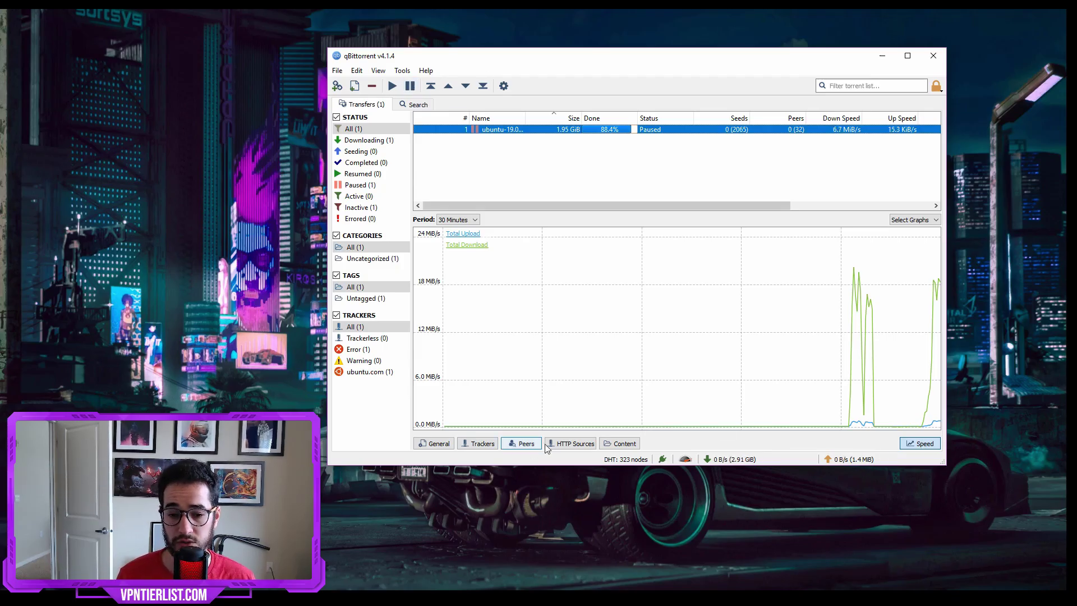
{"action": "left_click", "coordinate": [434, 443]}
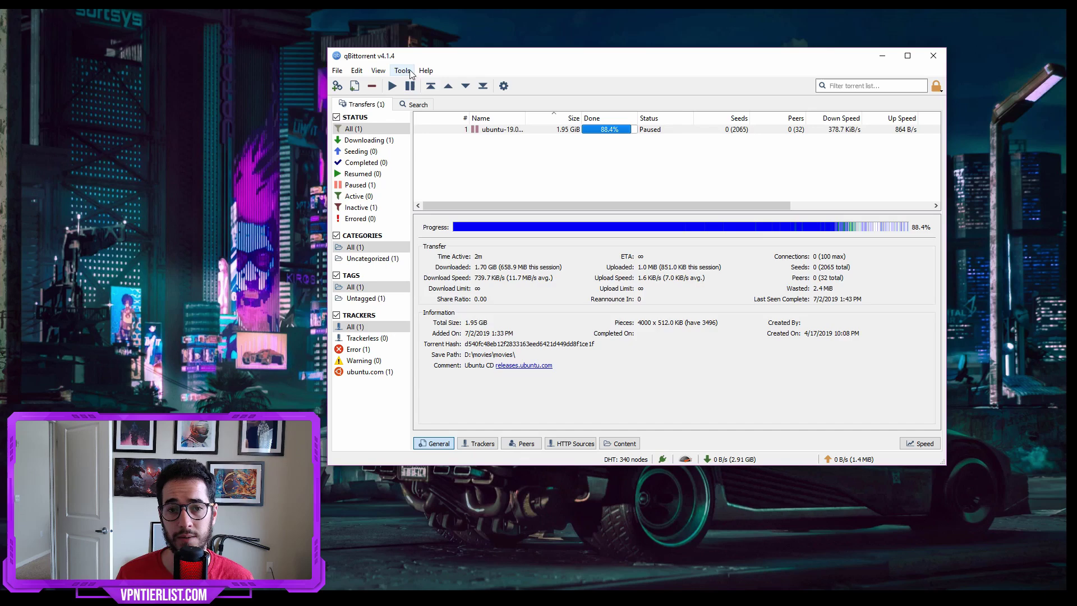
In Tools > Options > Behavior, untick 'Confirm when deleting torrents' and alternating row colours
{"action": "left_click", "coordinate": [402, 70]}
{"action": "left_click", "coordinate": [418, 113]}
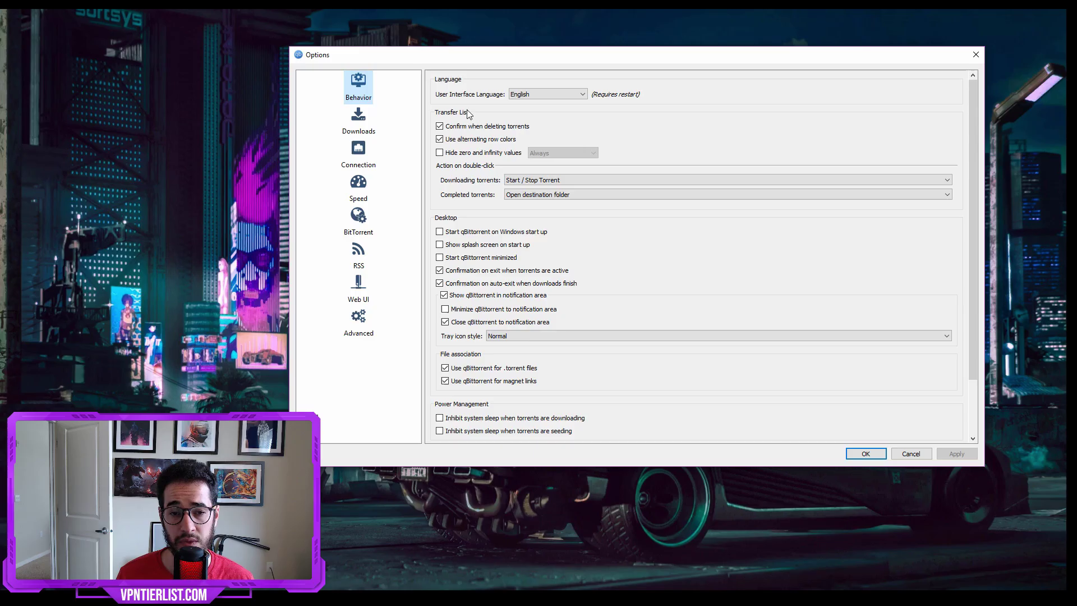
{"action": "left_click", "coordinate": [440, 127]}
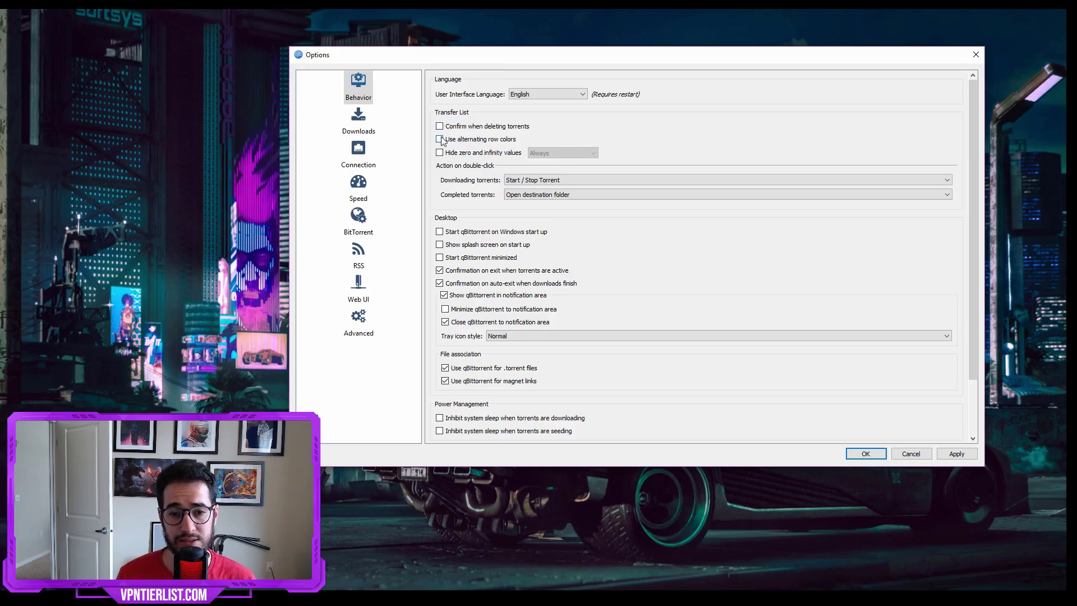
{"action": "left_click", "coordinate": [441, 140]}
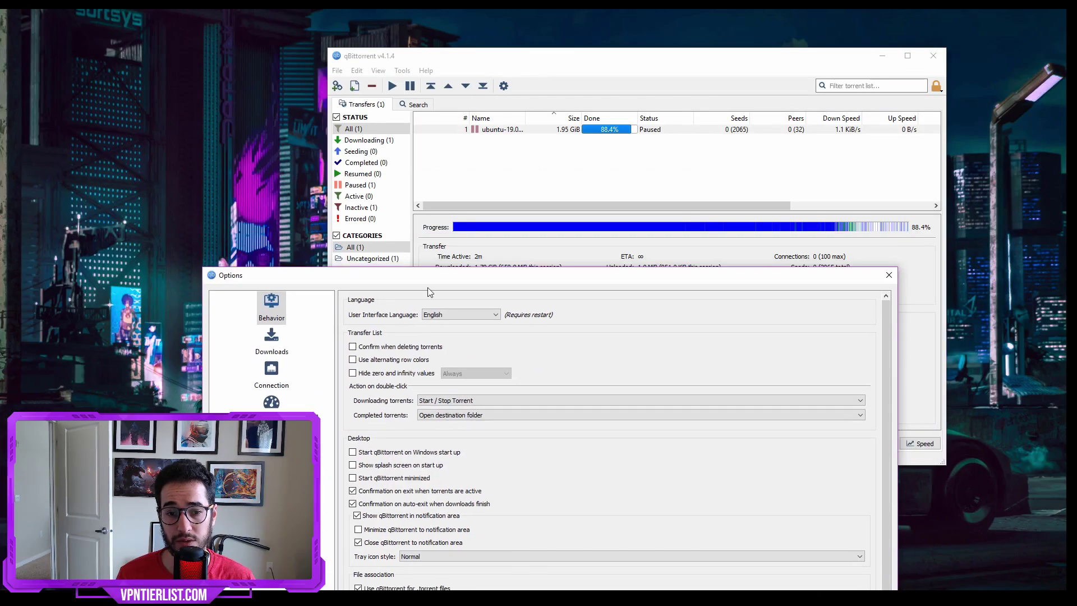
{"action": "left_click", "coordinate": [353, 360]}
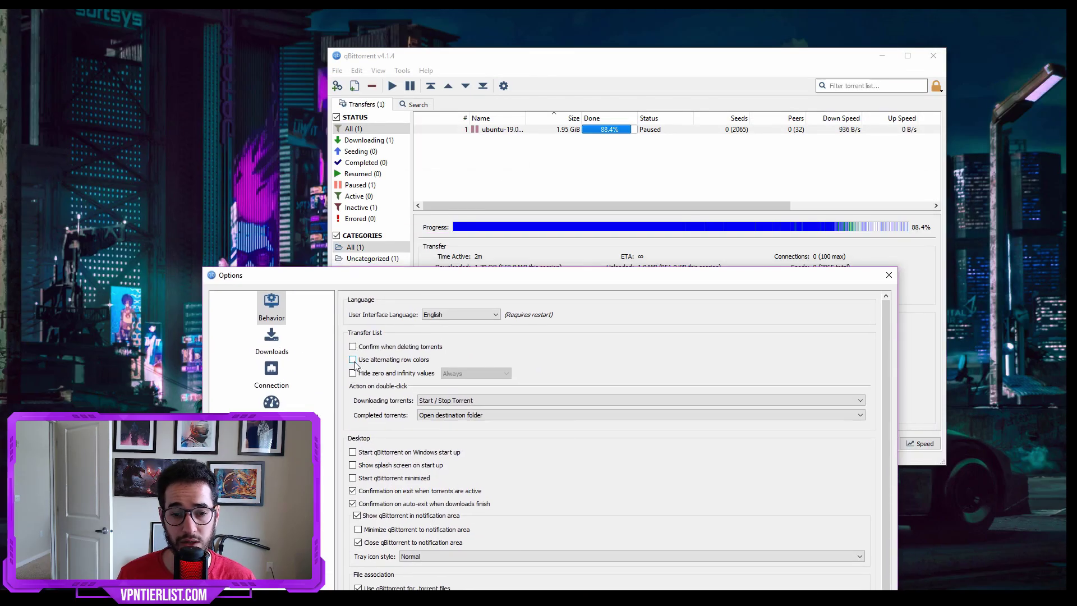
Set double-click on downloading torrents to 'Open destination folder'
{"action": "left_click_drag", "start_coordinate": [476, 279], "coordinate": [579, 84]}
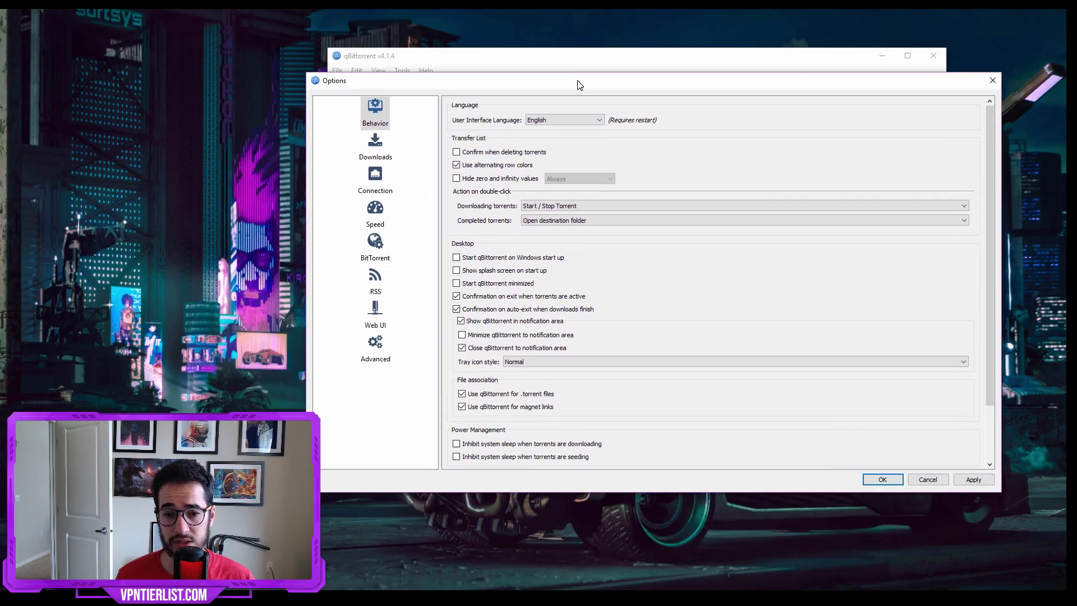
{"action": "left_click", "coordinate": [555, 206]}
{"action": "left_click", "coordinate": [556, 206]}
{"action": "left_click", "coordinate": [558, 207]}
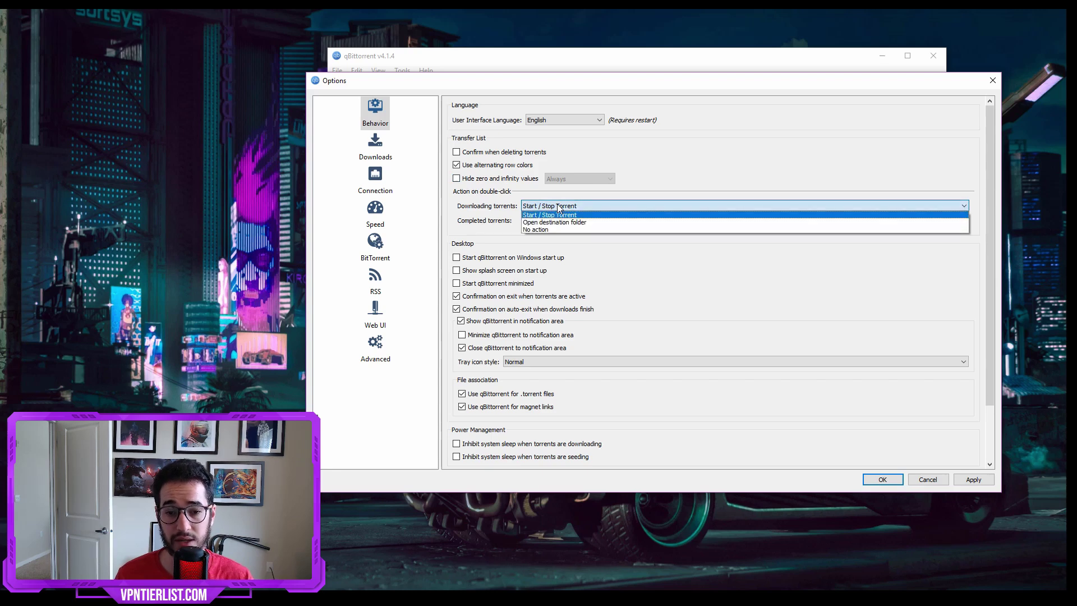
{"action": "left_click", "coordinate": [559, 208]}
{"action": "left_click", "coordinate": [560, 206]}
{"action": "left_click", "coordinate": [562, 223]}
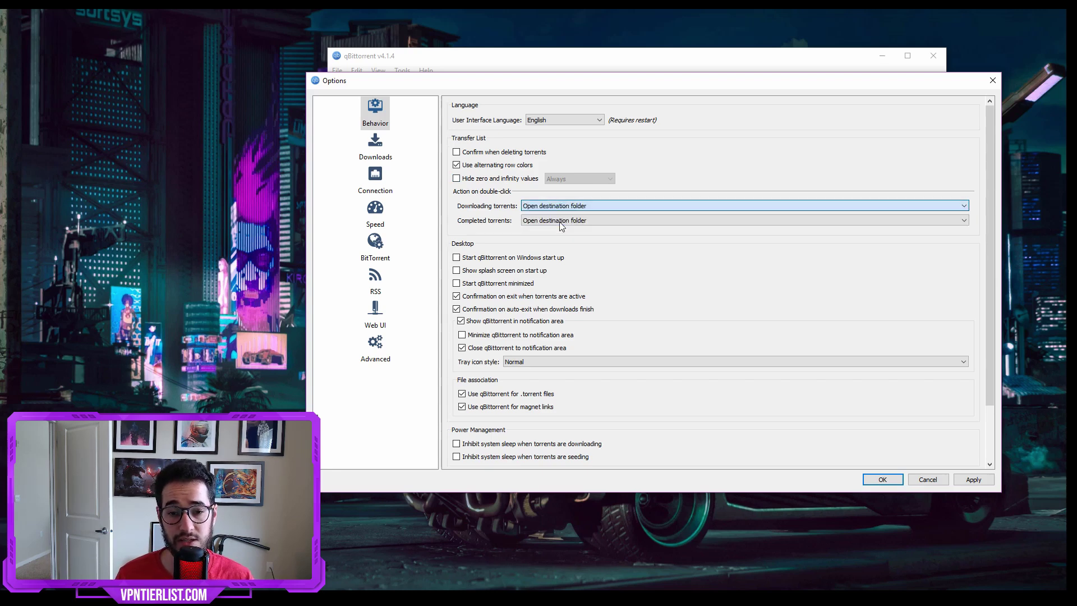
Set double-click on completed torrents to 'No action', keeping downloading ones on Open destination folder
{"action": "left_click", "coordinate": [589, 221]}
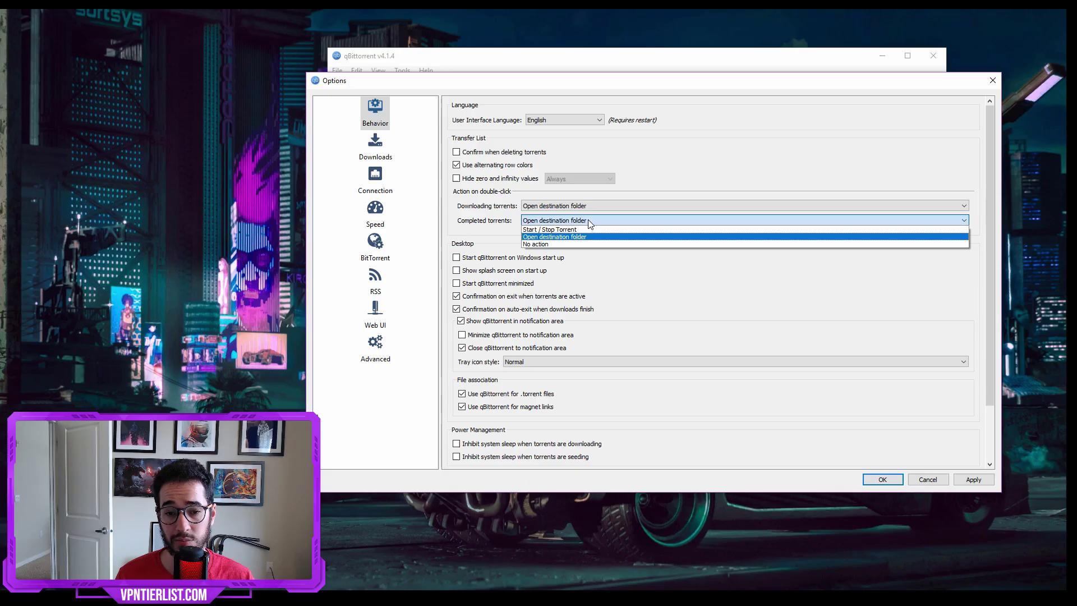
{"action": "left_click", "coordinate": [587, 218]}
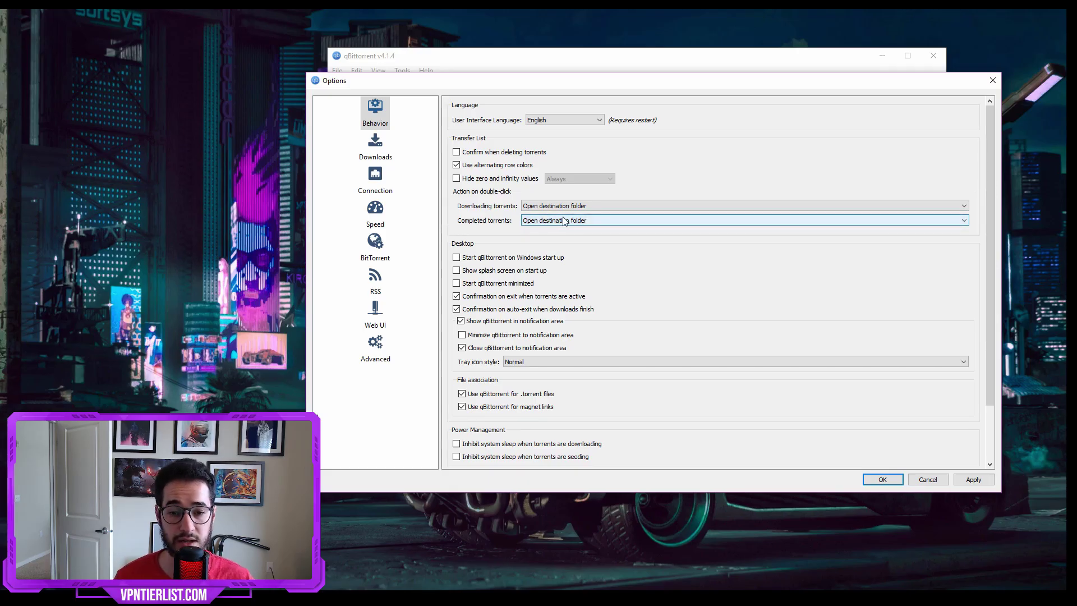
{"action": "left_click", "coordinate": [564, 222]}
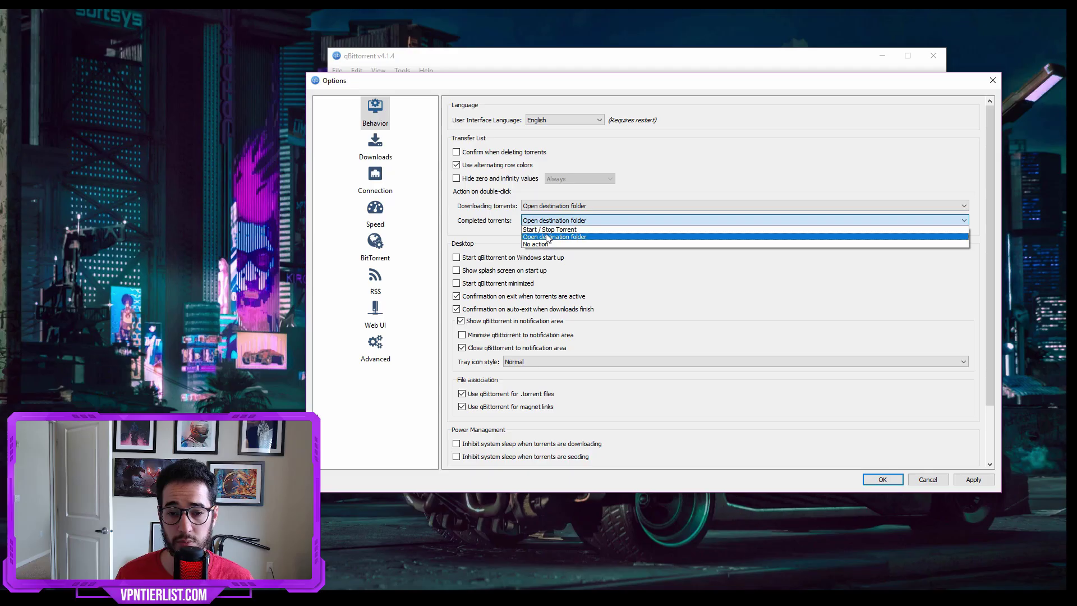
{"action": "left_click", "coordinate": [562, 225]}
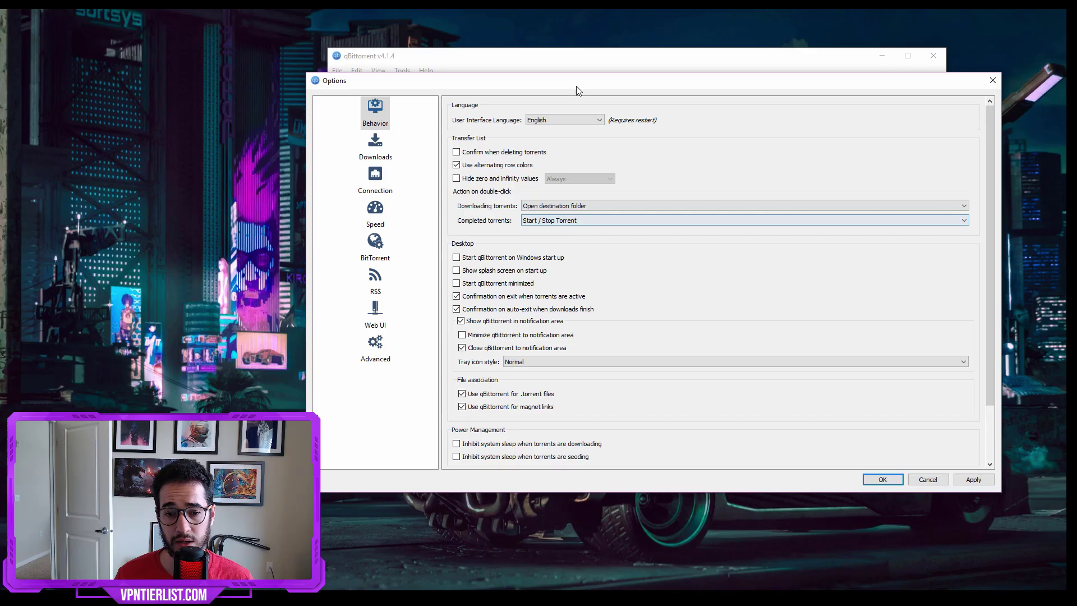
{"action": "left_click_drag", "start_coordinate": [577, 86], "coordinate": [550, 109]}
{"action": "left_click", "coordinate": [531, 245]}
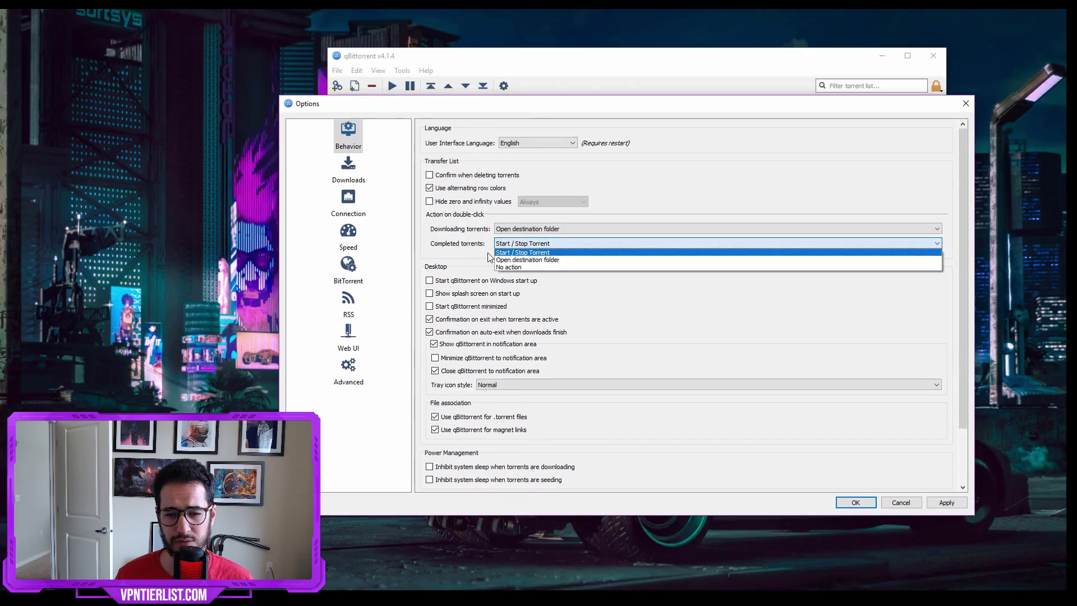
{"action": "left_click", "coordinate": [540, 266]}
{"action": "left_click", "coordinate": [509, 228]}
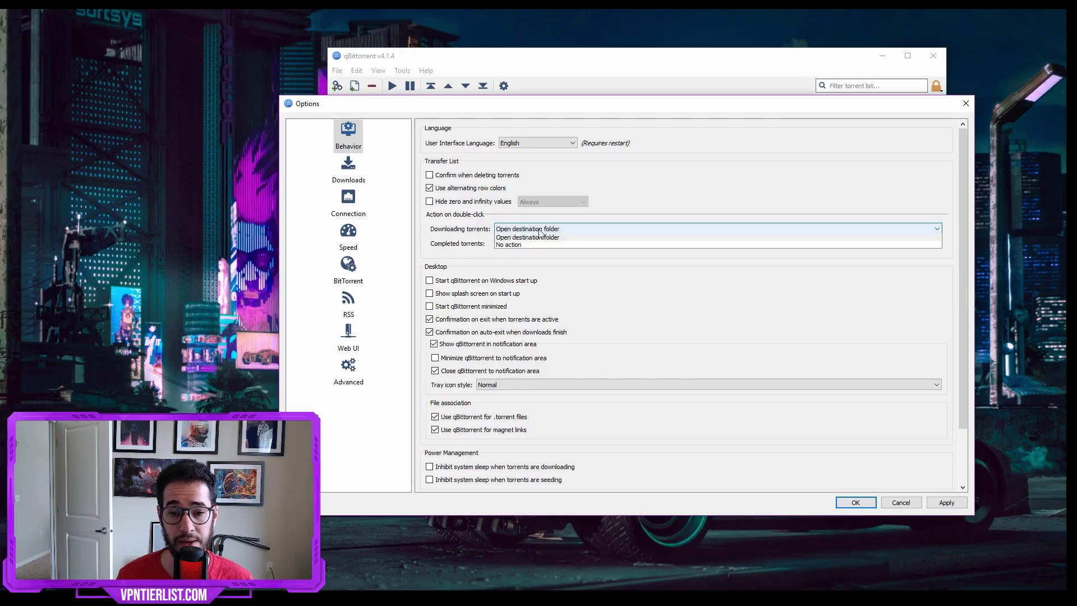
{"action": "left_click", "coordinate": [509, 230]}
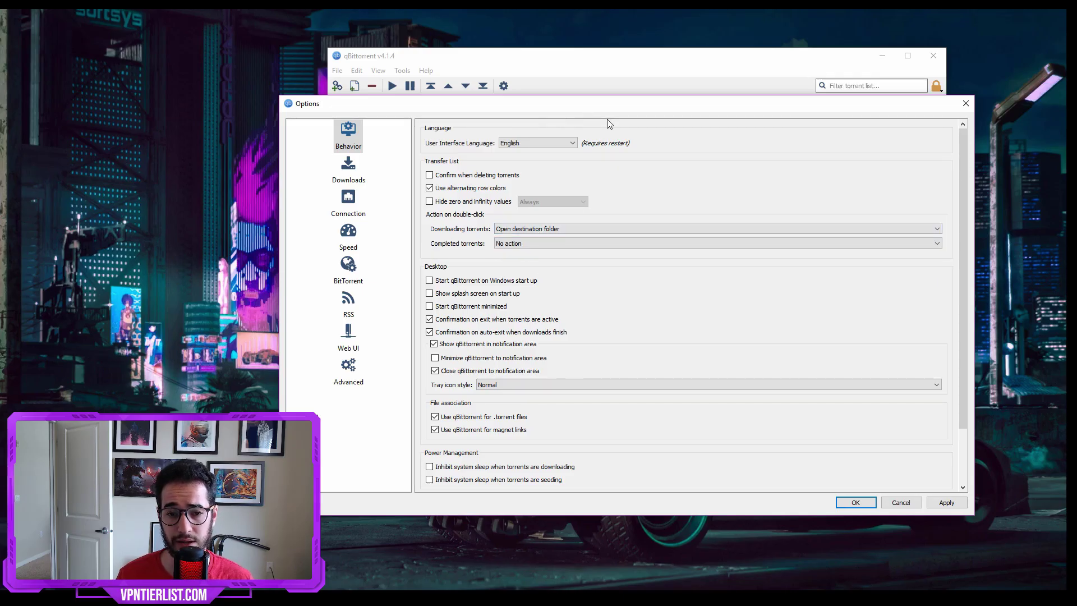
{"action": "left_click_drag", "start_coordinate": [548, 103], "coordinate": [543, 188]}
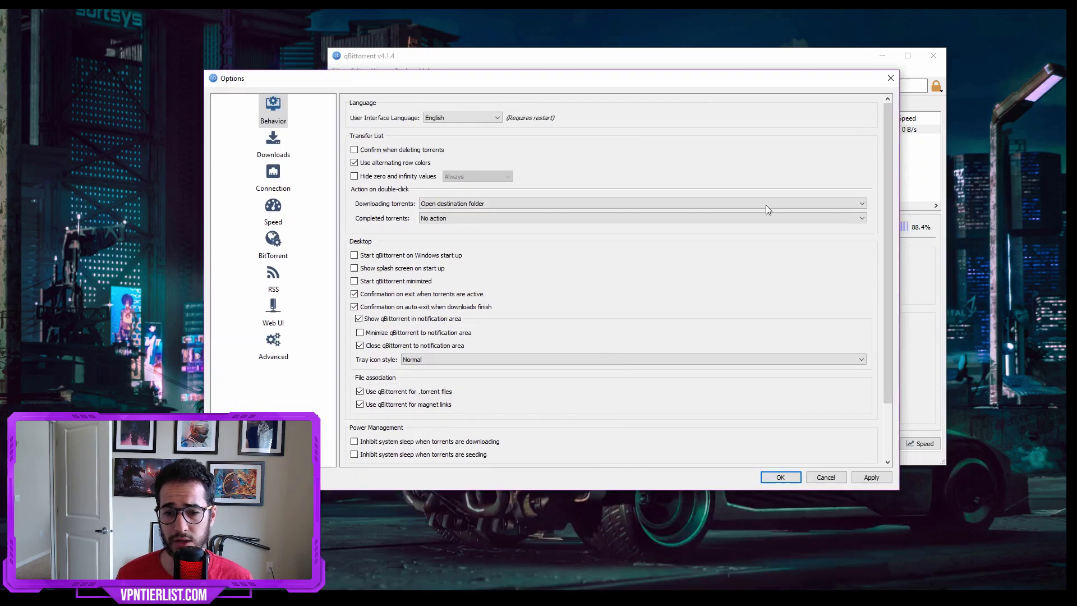
Close Options and review the Ubuntu torrent's right-click actions
{"action": "left_click", "coordinate": [819, 478]}
{"action": "left_click", "coordinate": [596, 133]}
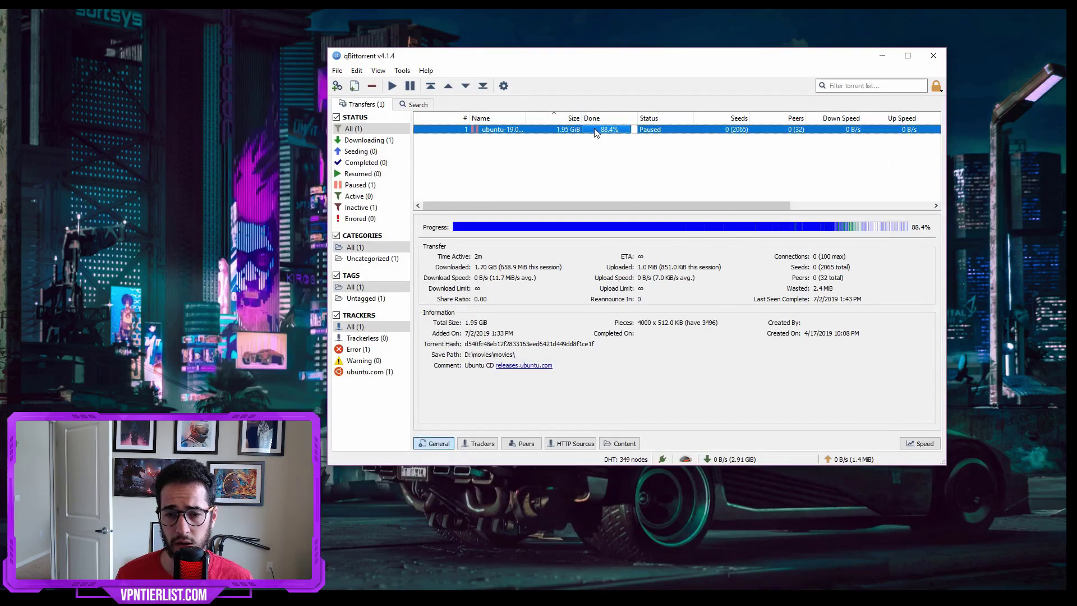
{"action": "right_click", "coordinate": [596, 133]}
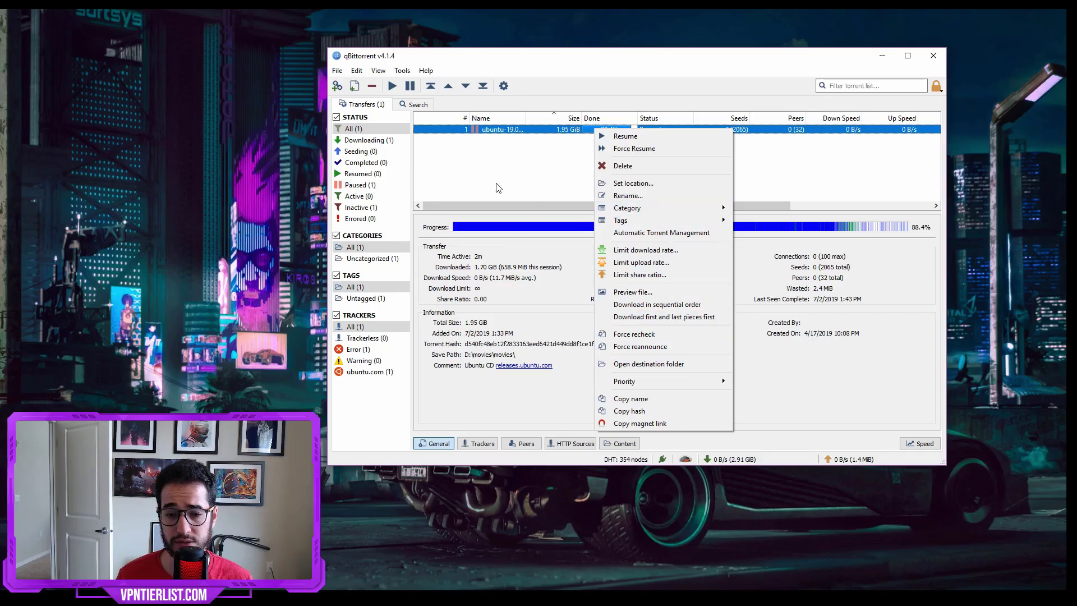
{"action": "left_click", "coordinate": [482, 184]}
Look over the Tools > On Downloads Done choices, then reopen Tools > Options
{"action": "left_click", "coordinate": [403, 70]}
{"action": "mouse_move", "coordinate": [419, 132]}
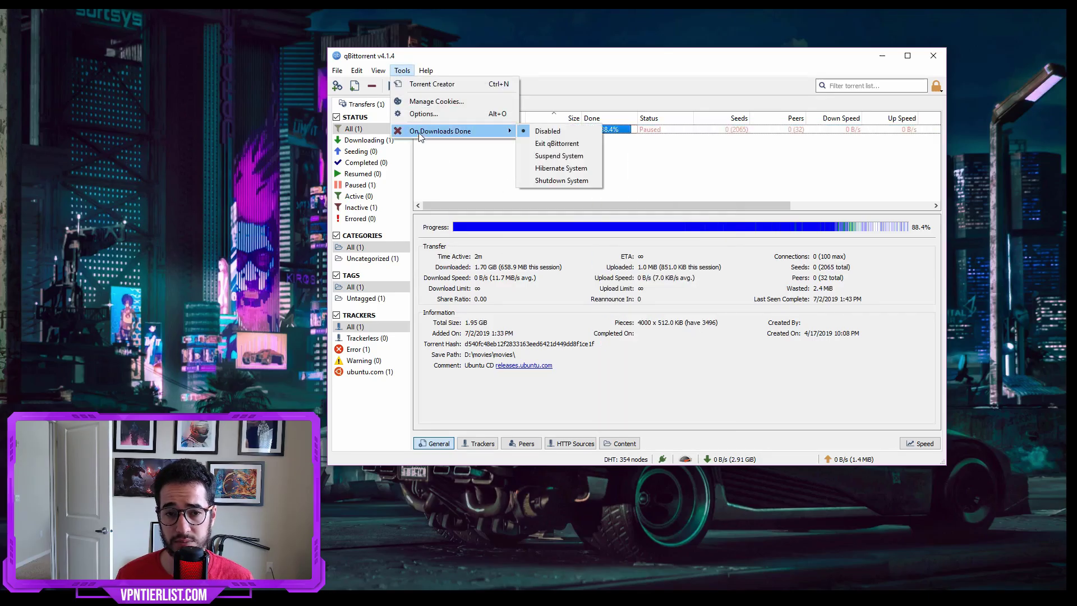
{"action": "left_click", "coordinate": [424, 114]}
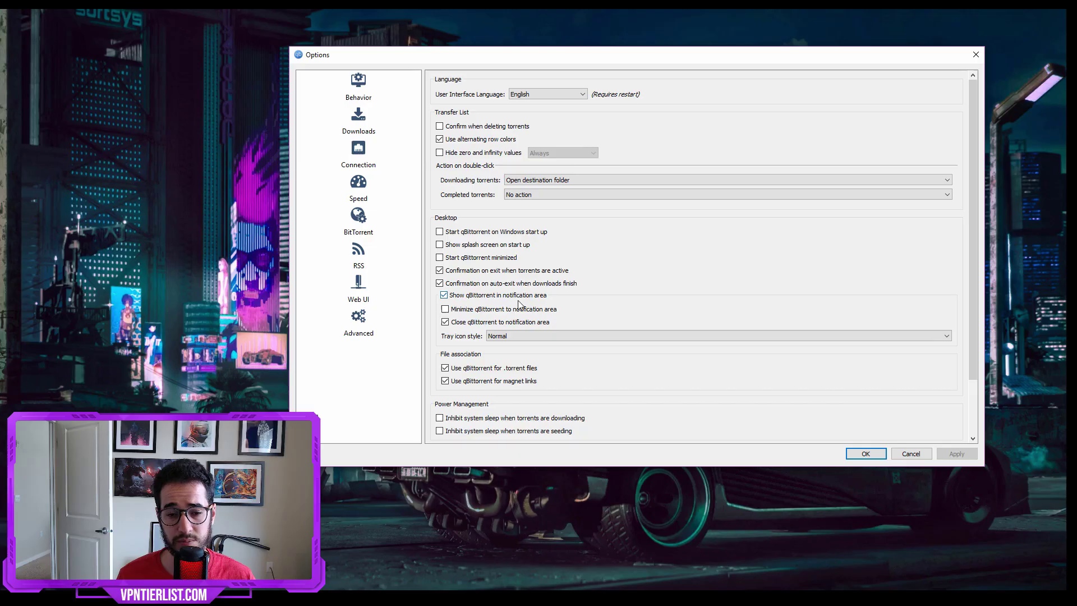
Use the Monochrome (Dark theme) tray icon and inhibit sleep while downloading but not seeding
{"action": "left_click", "coordinate": [534, 337]}
{"action": "left_click", "coordinate": [546, 354]}
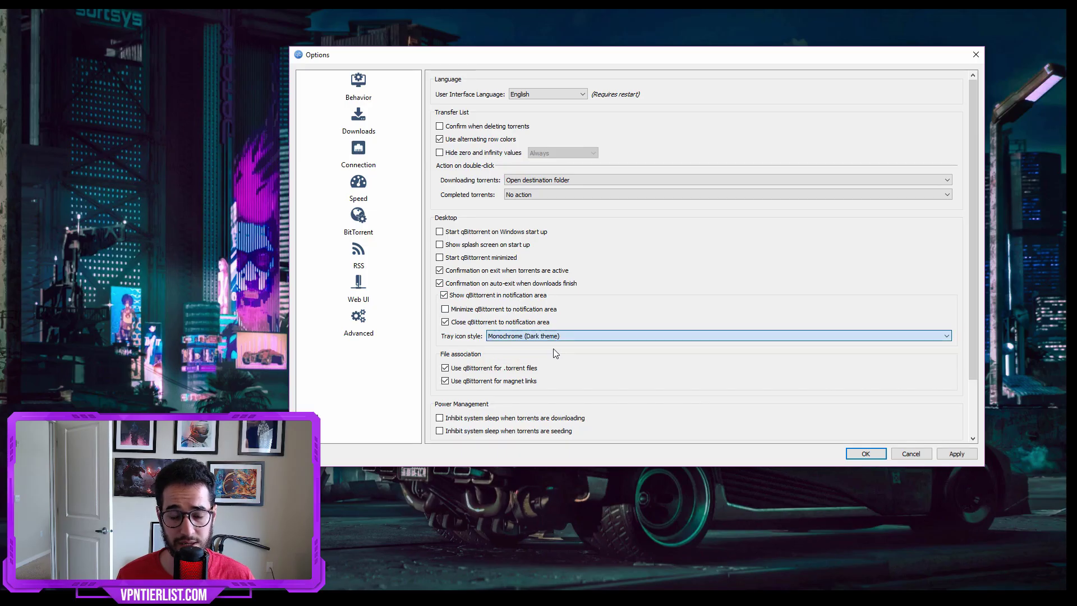
{"action": "scroll", "coordinate": [547, 336], "scroll_direction": "down", "scroll_amount": 1}
{"action": "scroll", "coordinate": [696, 320], "scroll_direction": "down", "scroll_amount": 1}
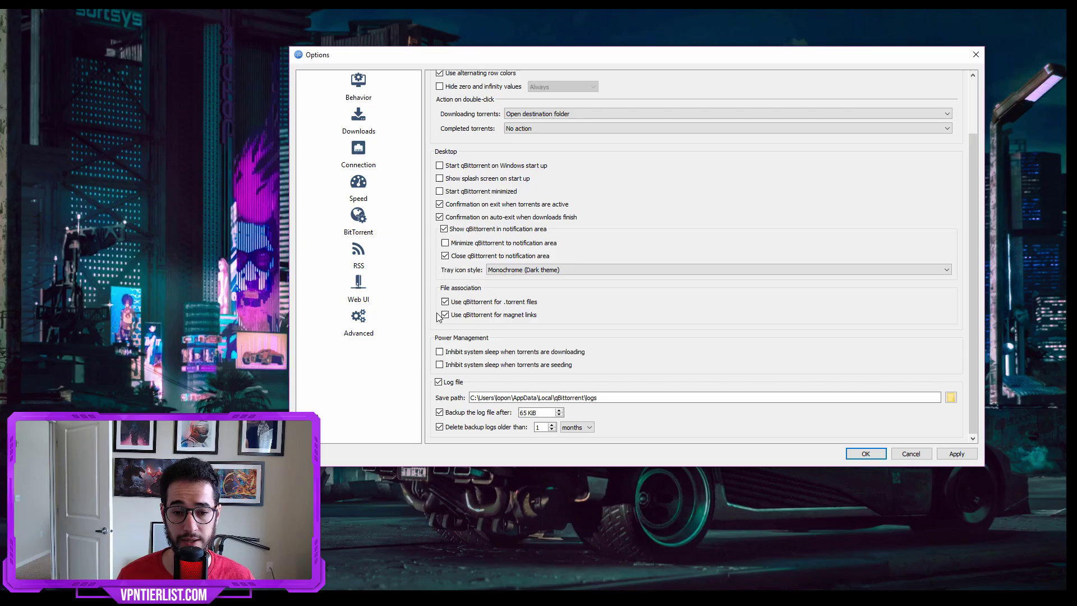
{"action": "left_click", "coordinate": [441, 352]}
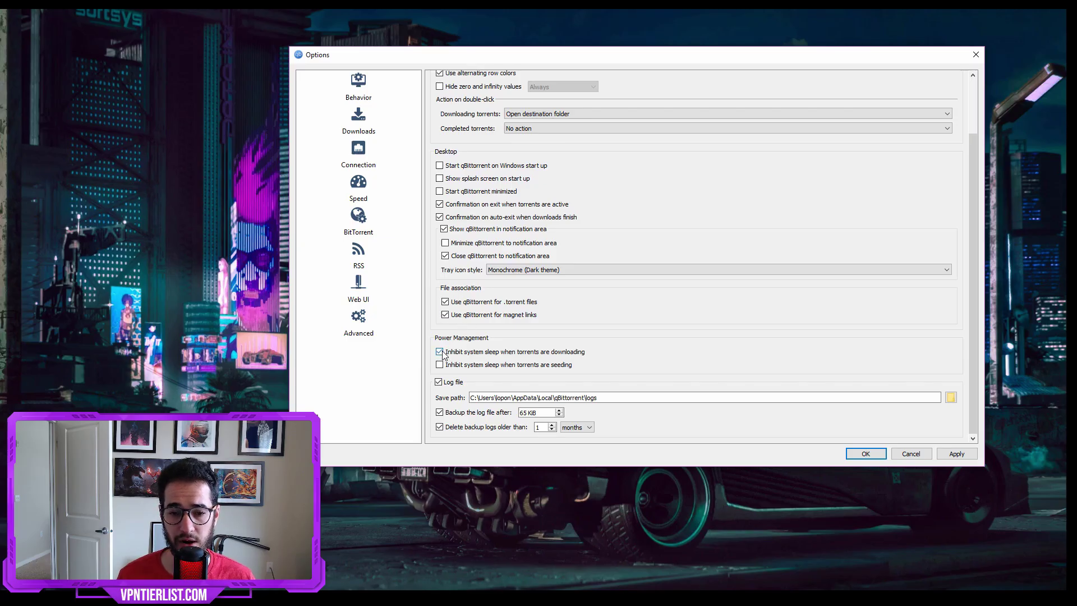
{"action": "left_click", "coordinate": [440, 366]}
{"action": "left_click", "coordinate": [462, 366]}
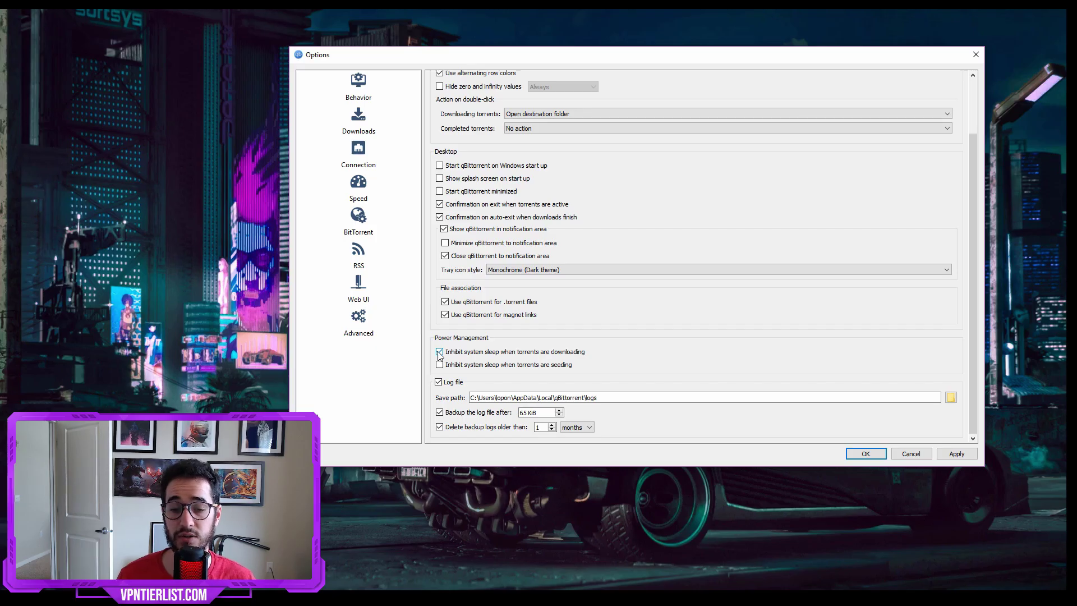
On Downloads, tick 'Delete .torrent files afterwards' and 'Also when addition is cancelled', then Apply
{"action": "left_click", "coordinate": [366, 120]}
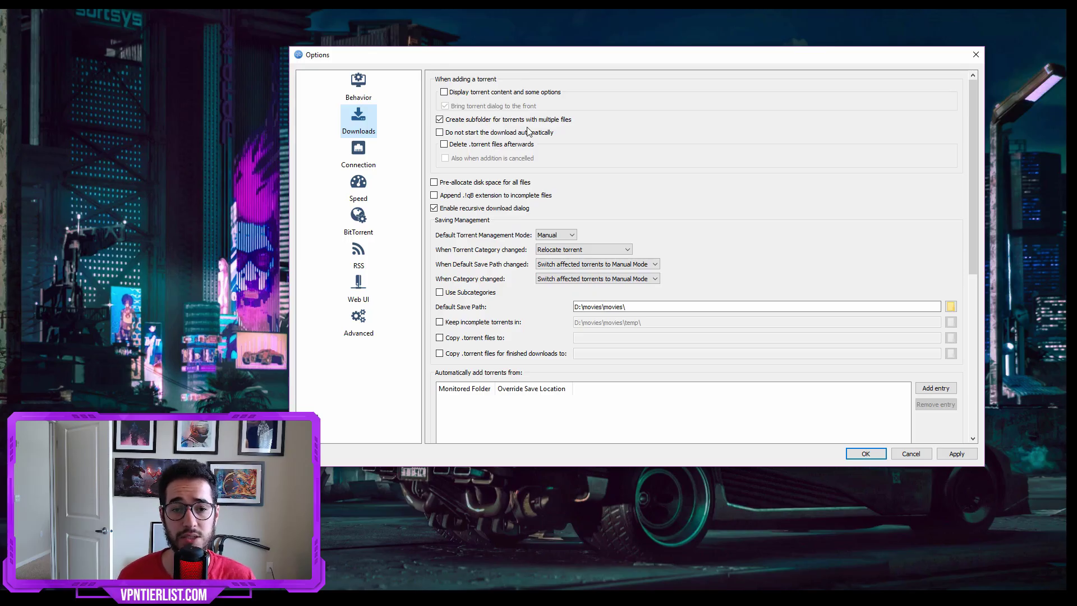
{"action": "left_click", "coordinate": [444, 144]}
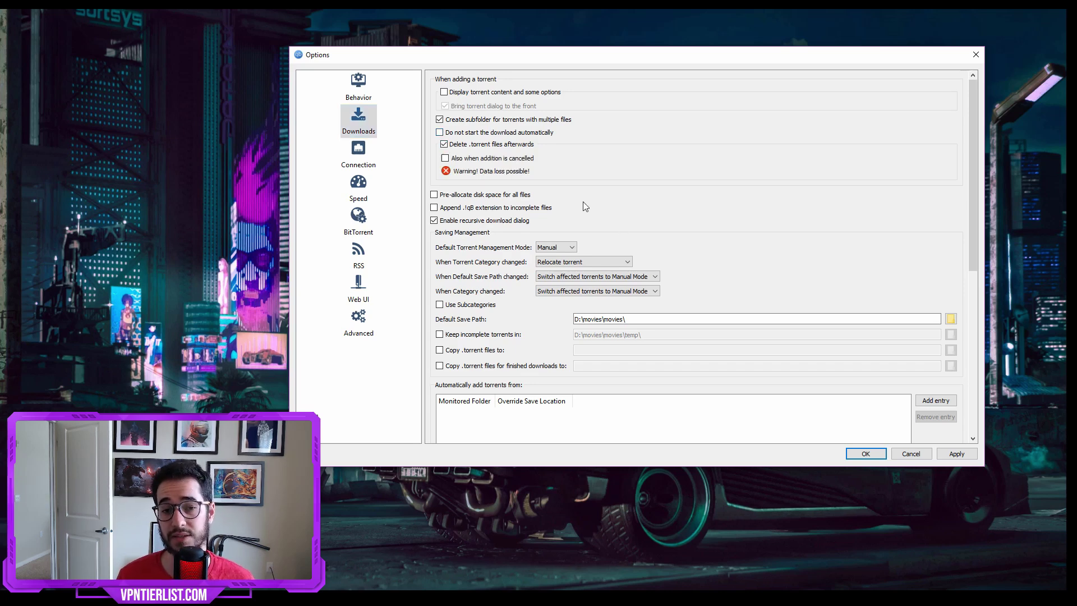
{"action": "left_click", "coordinate": [445, 158]}
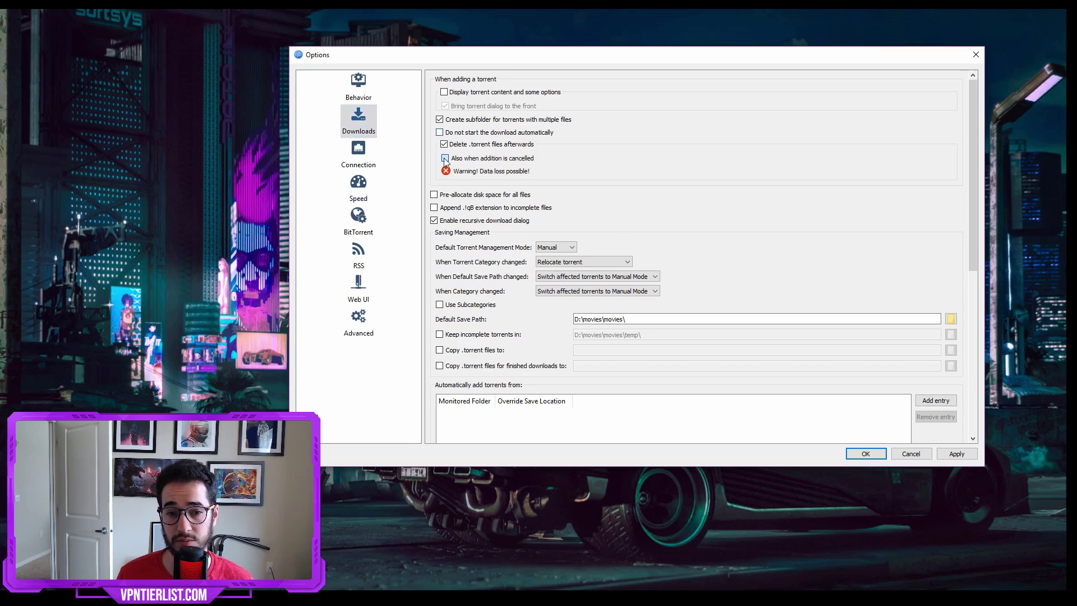
{"action": "left_click", "coordinate": [957, 455]}
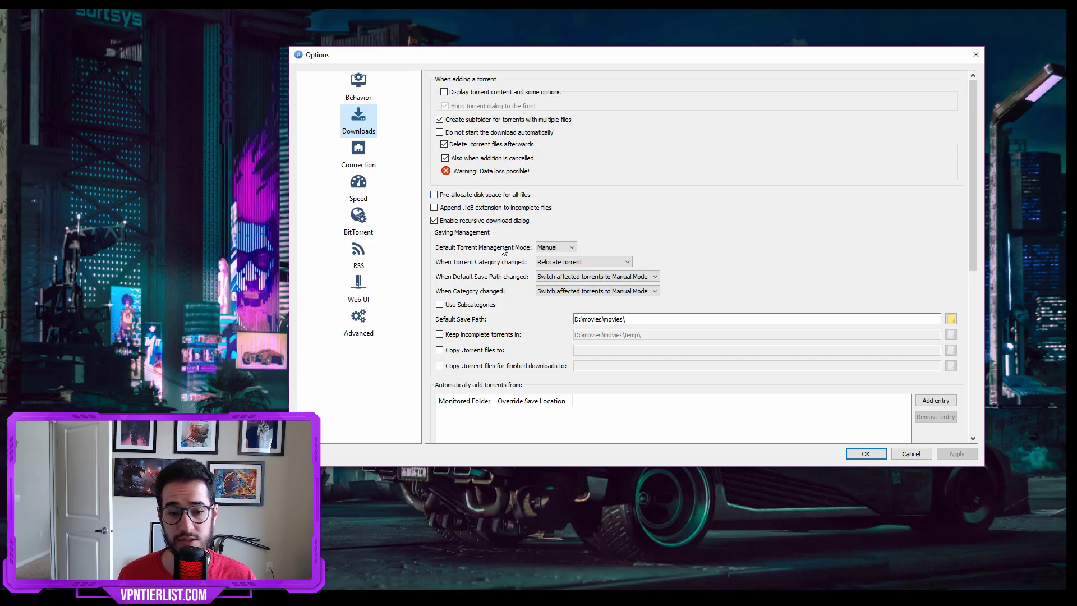
Set 'When Default Save Path changed' to 'Relocate affected torrents'
{"action": "left_click", "coordinate": [553, 262]}
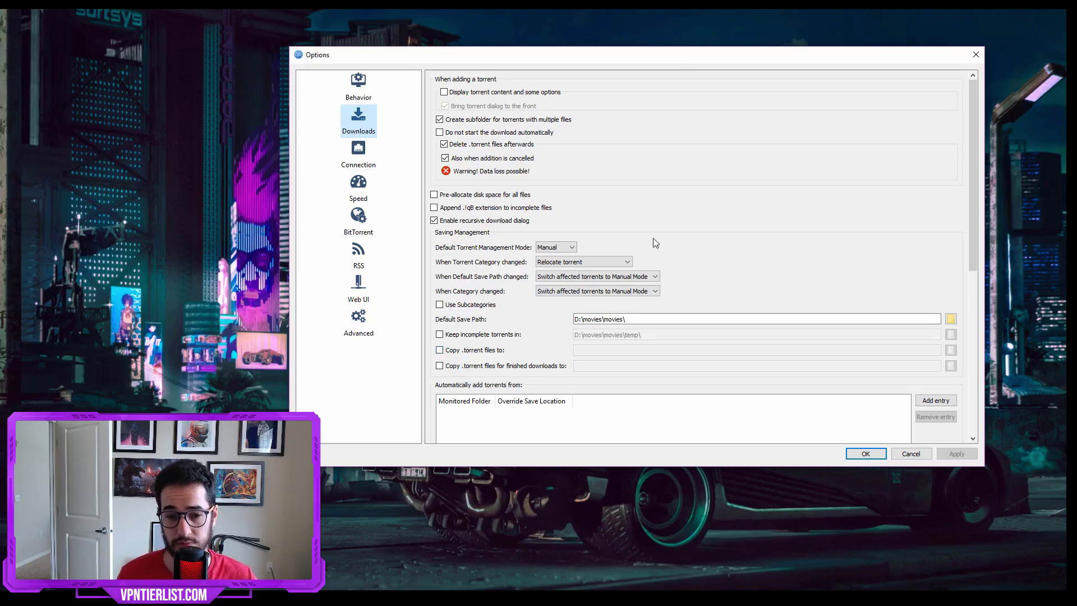
{"action": "left_click", "coordinate": [616, 276]}
{"action": "left_click", "coordinate": [617, 278]}
{"action": "left_click", "coordinate": [617, 277]}
{"action": "left_click", "coordinate": [616, 279]}
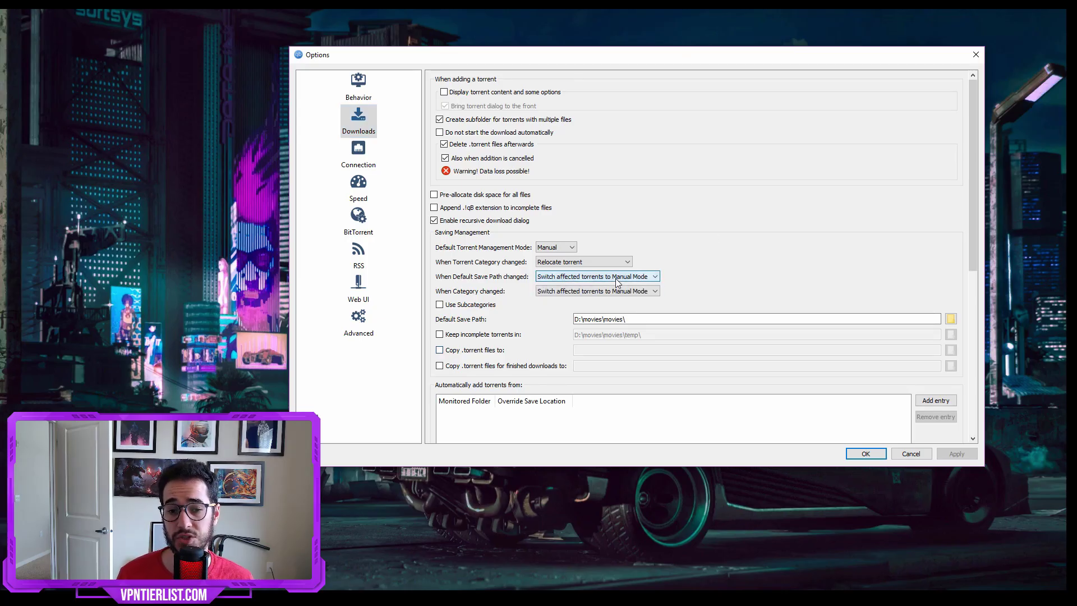
{"action": "left_click", "coordinate": [615, 278]}
{"action": "left_click", "coordinate": [611, 281]}
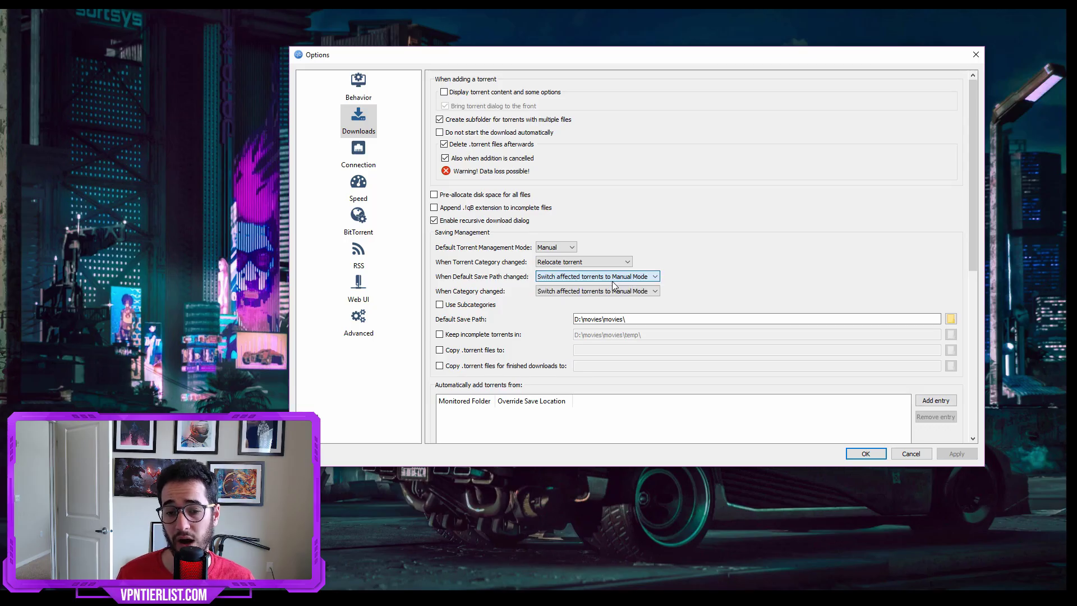
{"action": "left_click", "coordinate": [612, 281]}
{"action": "left_click", "coordinate": [612, 285]}
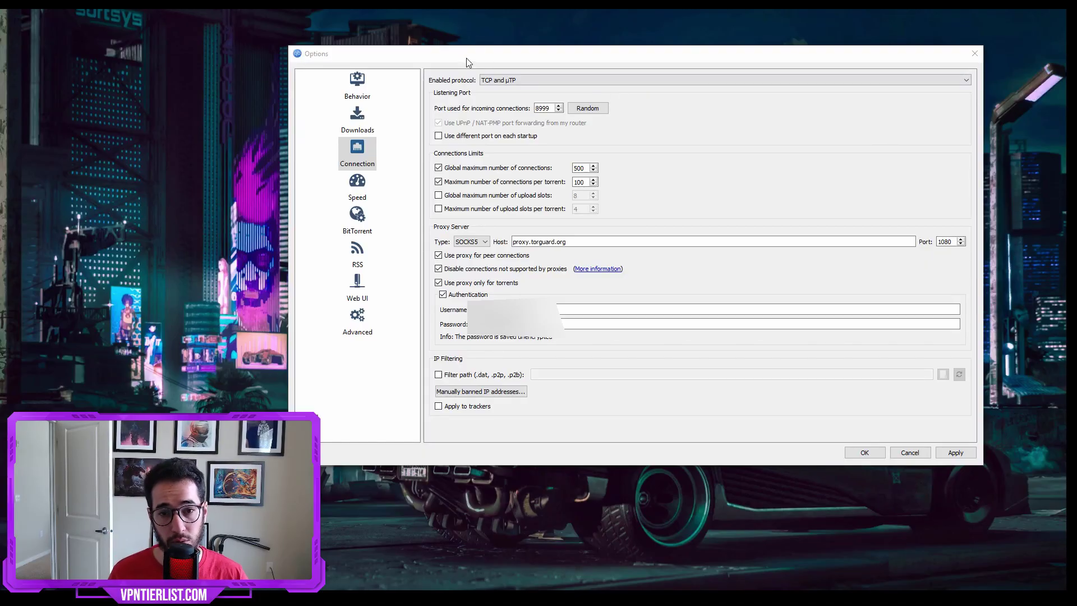
Return to Options and fill in the SOCKS5 proxy username, moving on to the password field
{"action": "left_click", "coordinate": [467, 58]}
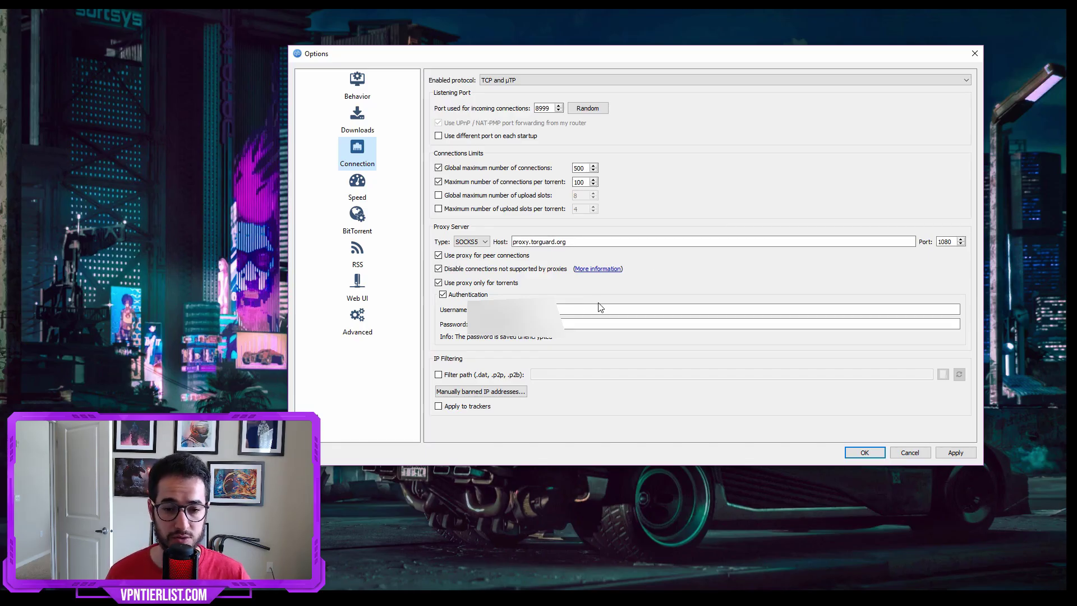
{"action": "key", "text": "Tab"}
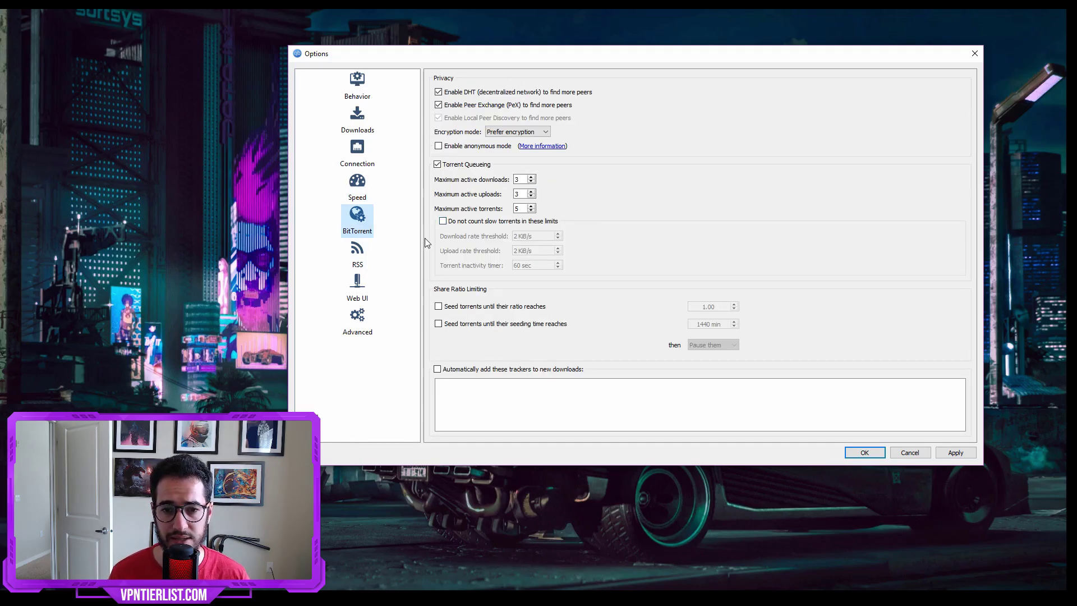
Review the RSS and Web UI pages, leaving Web User Interface off, then show the Advanced page
{"action": "left_click", "coordinate": [368, 250]}
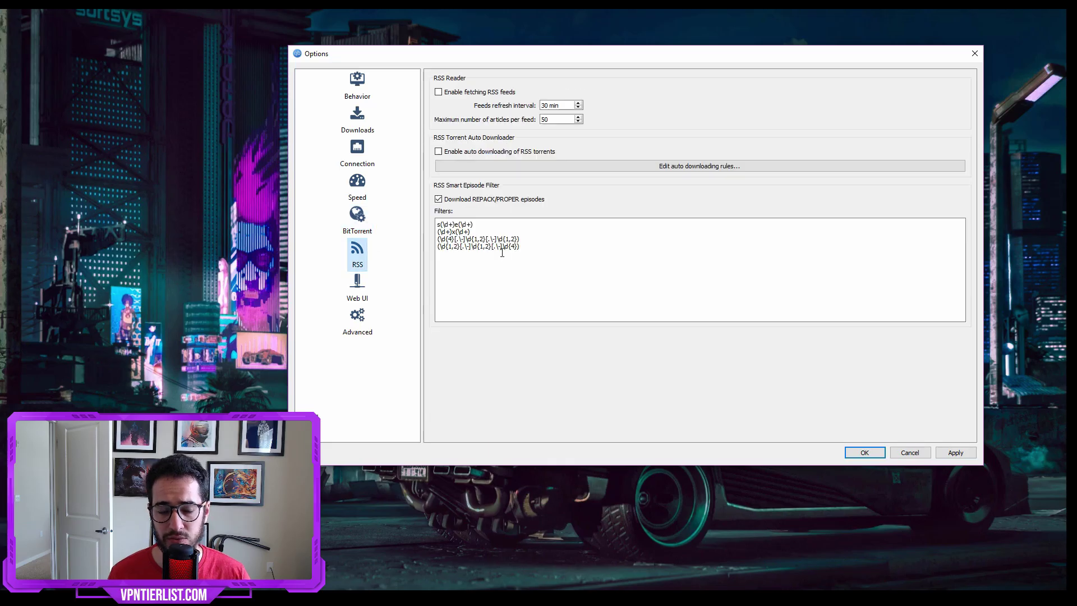
{"action": "left_click", "coordinate": [366, 293]}
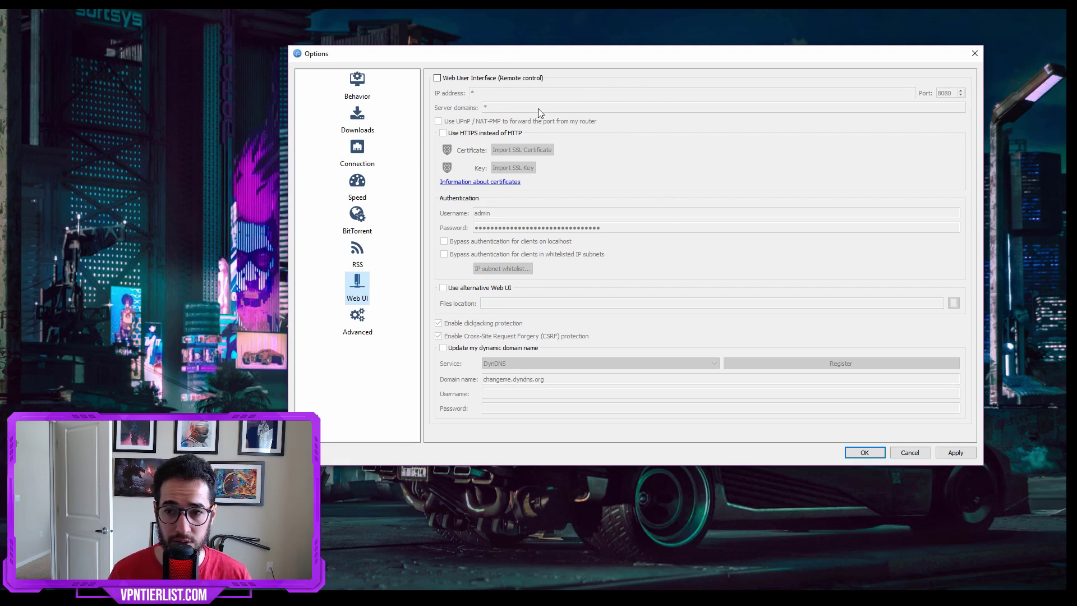
{"action": "left_click", "coordinate": [438, 78]}
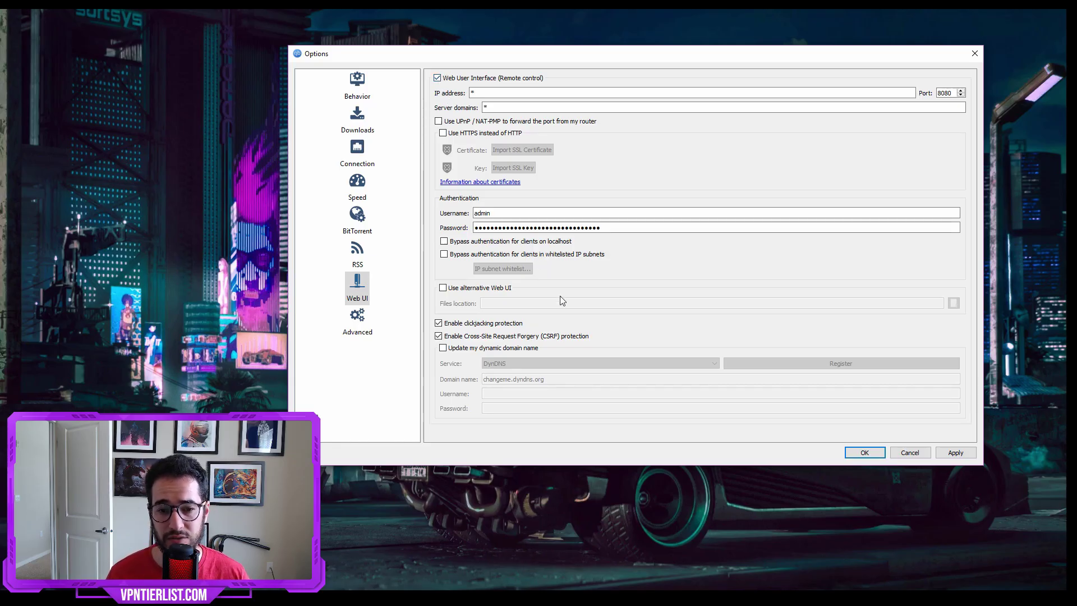
{"action": "left_click", "coordinate": [438, 78]}
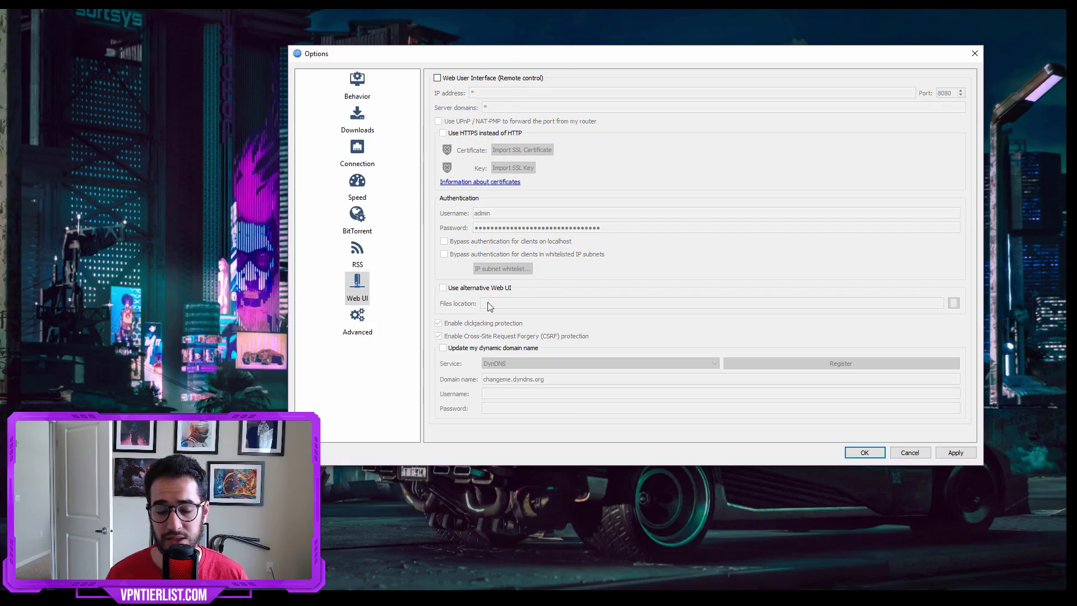
{"action": "left_click", "coordinate": [358, 324]}
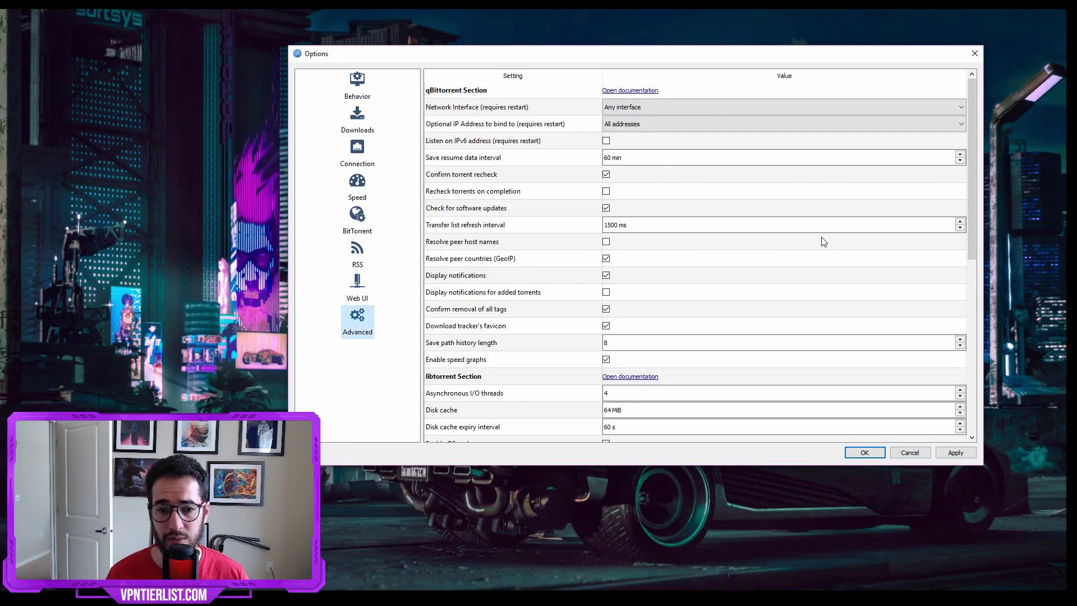
Keep the Advanced network interface on Any interface and close the Options window
{"action": "left_click_drag", "start_coordinate": [973, 130], "coordinate": [973, 101]}
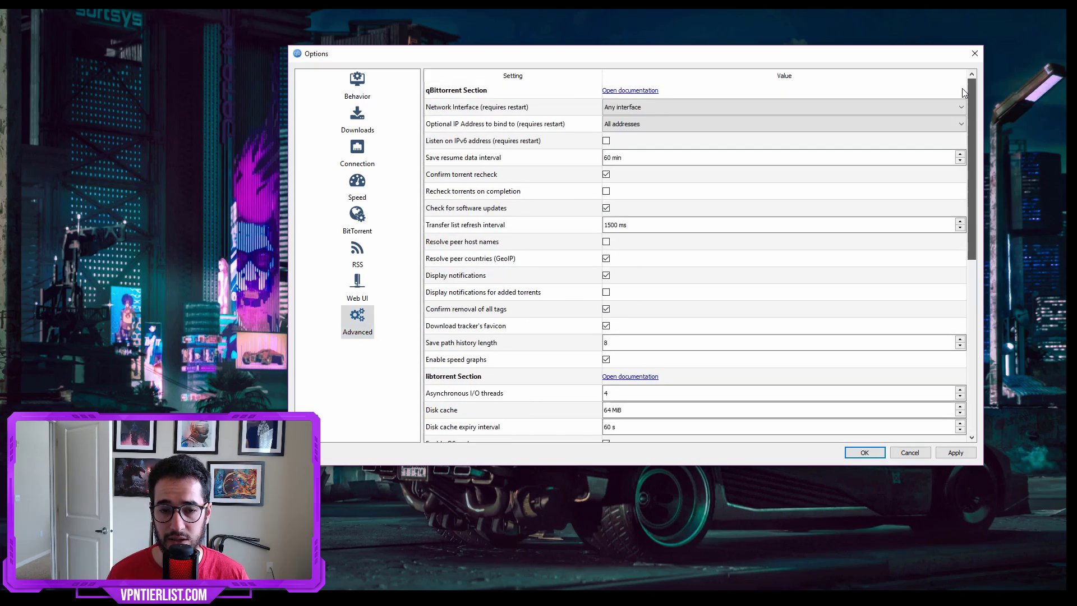
{"action": "left_click", "coordinate": [657, 109]}
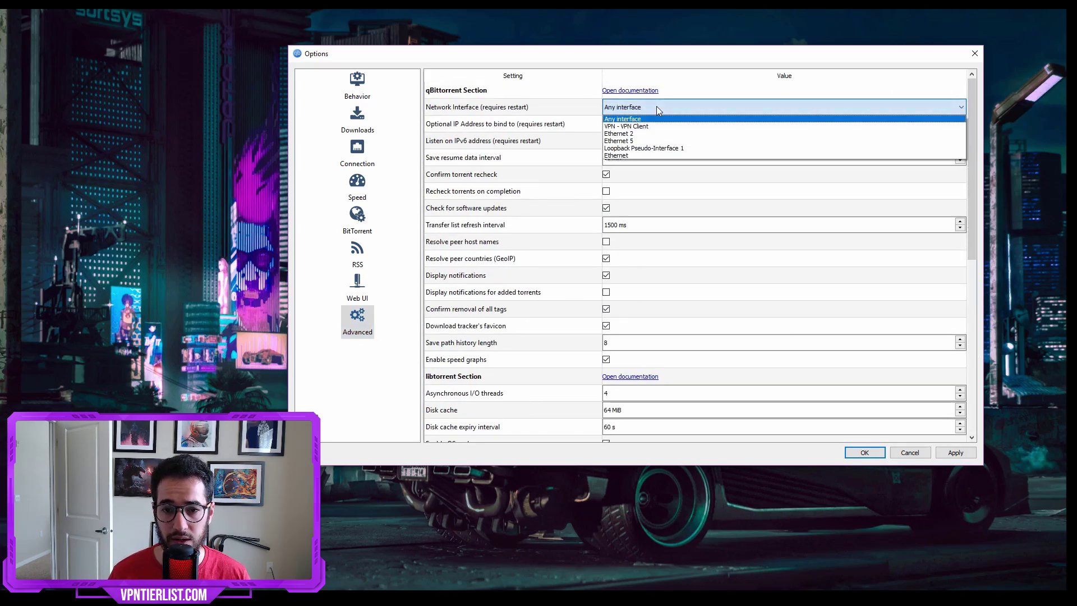
{"action": "left_click", "coordinate": [659, 105]}
{"action": "left_click", "coordinate": [659, 106]}
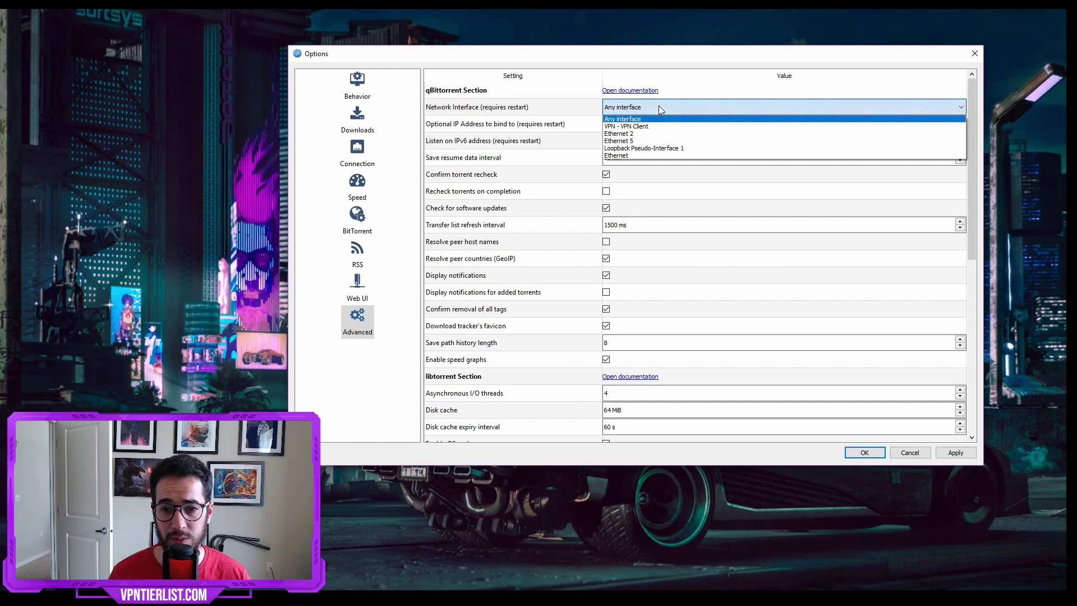
{"action": "left_click", "coordinate": [659, 106]}
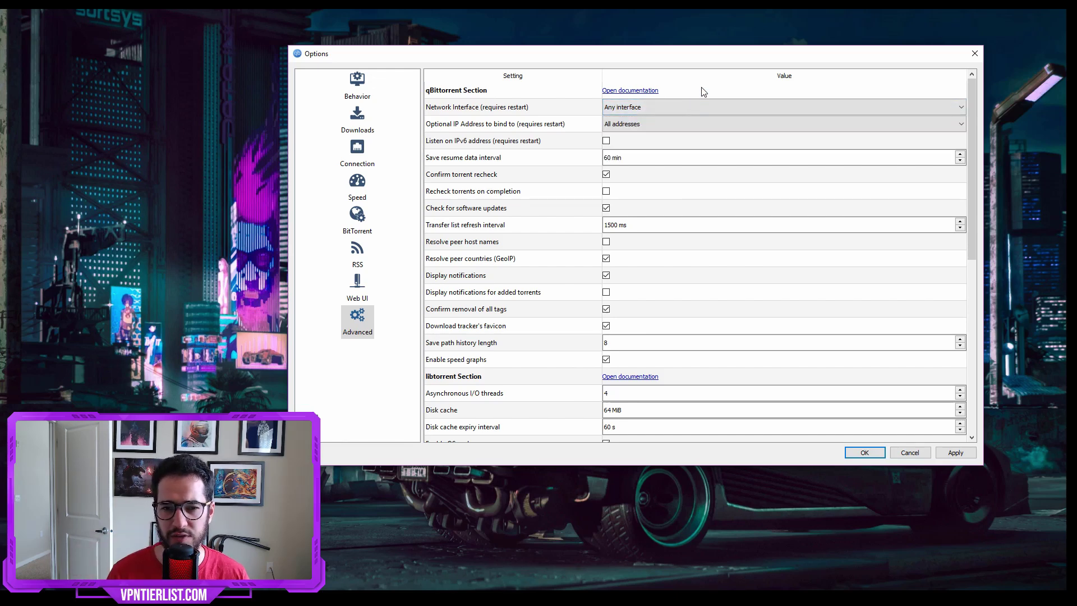
{"action": "left_click", "coordinate": [663, 105]}
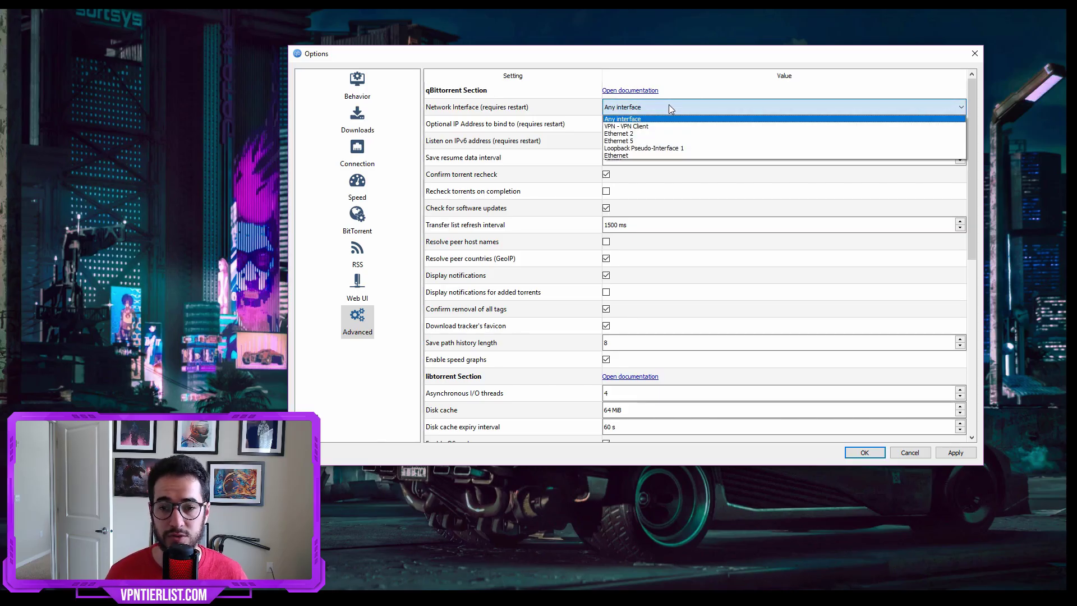
{"action": "left_click", "coordinate": [667, 61]}
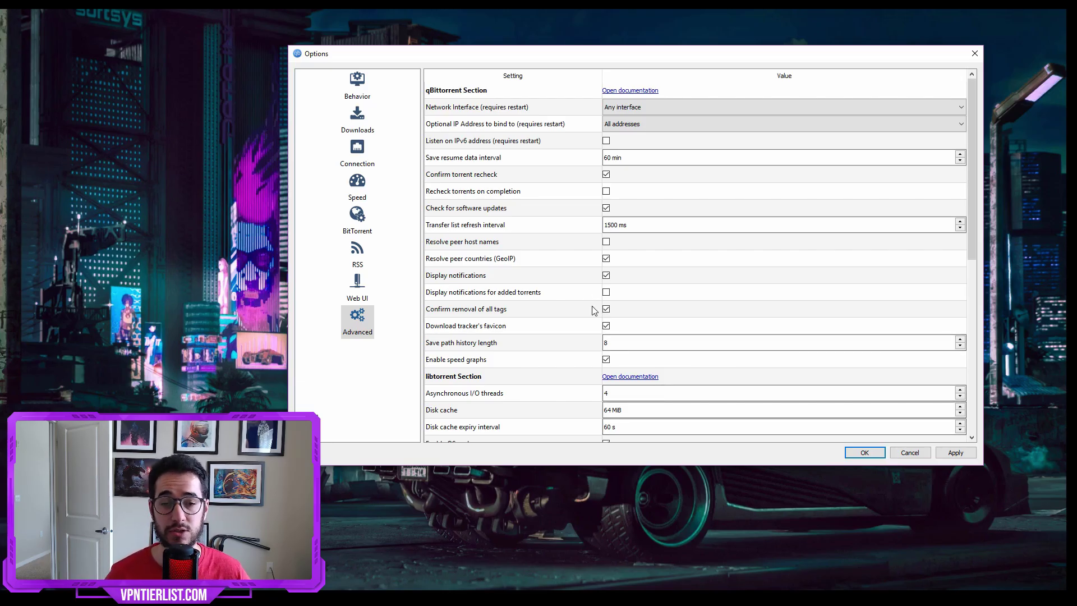
{"action": "key", "text": "Escape"}
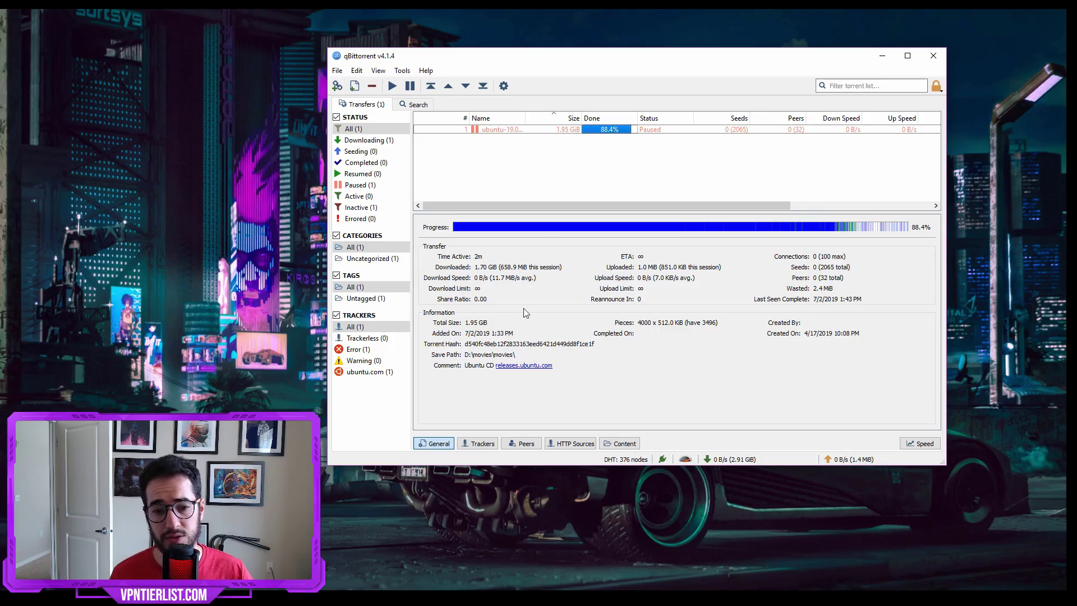
Switch the Ubuntu torrent's properties panel to the Peers list
{"action": "left_click", "coordinate": [525, 443]}
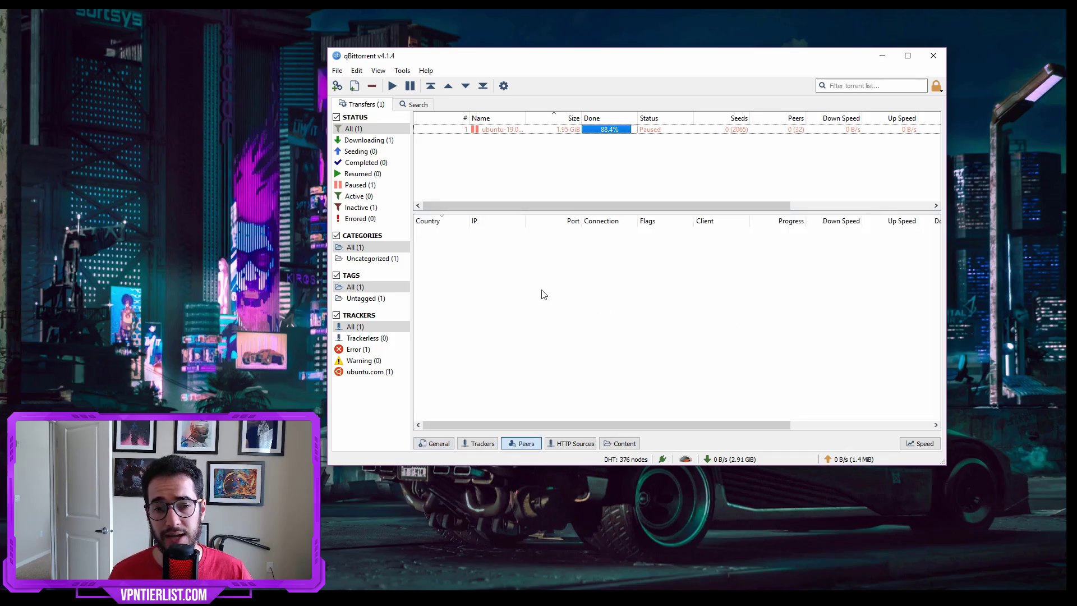